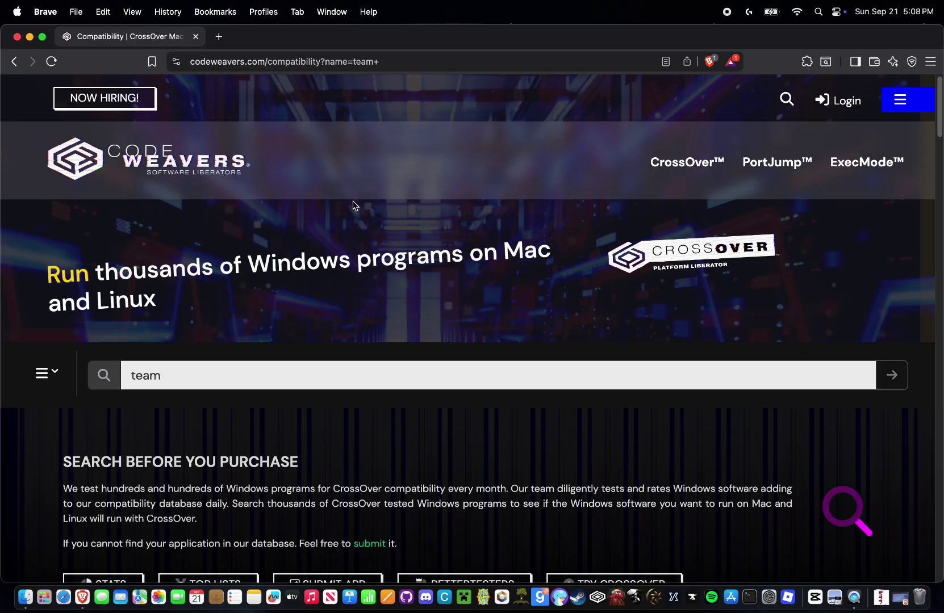
Open the CrossOver product page in Brave and jump to its CrossOver for Mac section
click(699, 161)
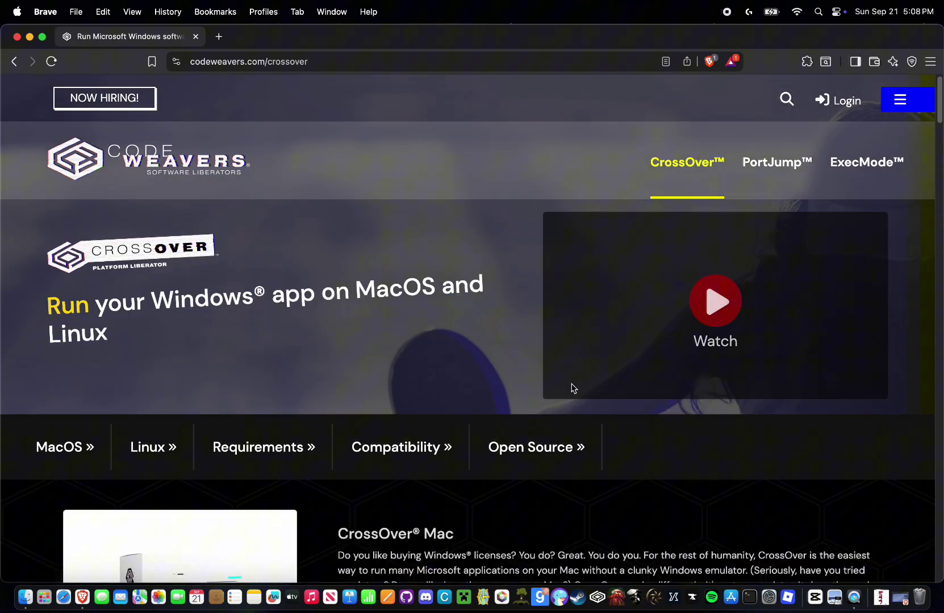
scroll(256, 363, down, 1)
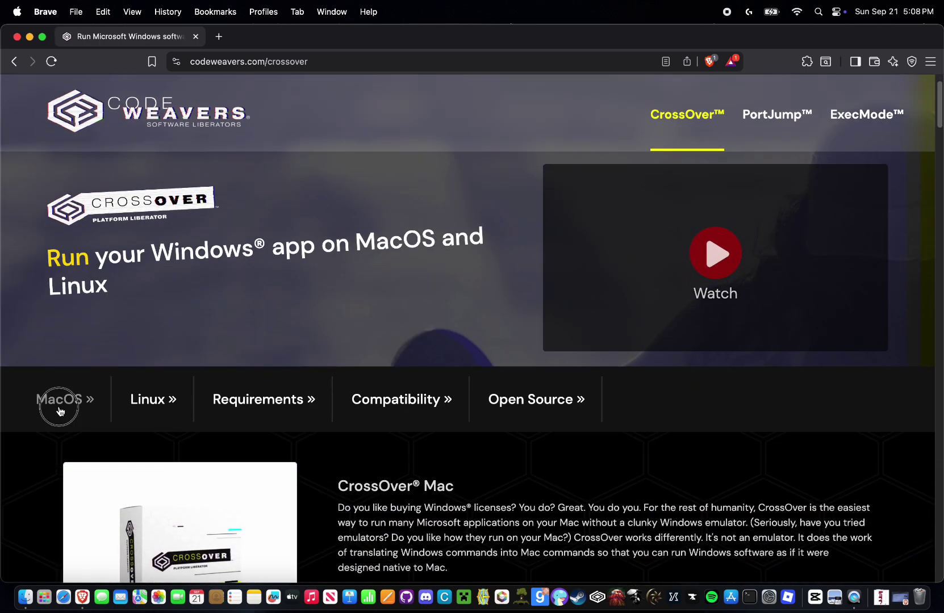
click(59, 397)
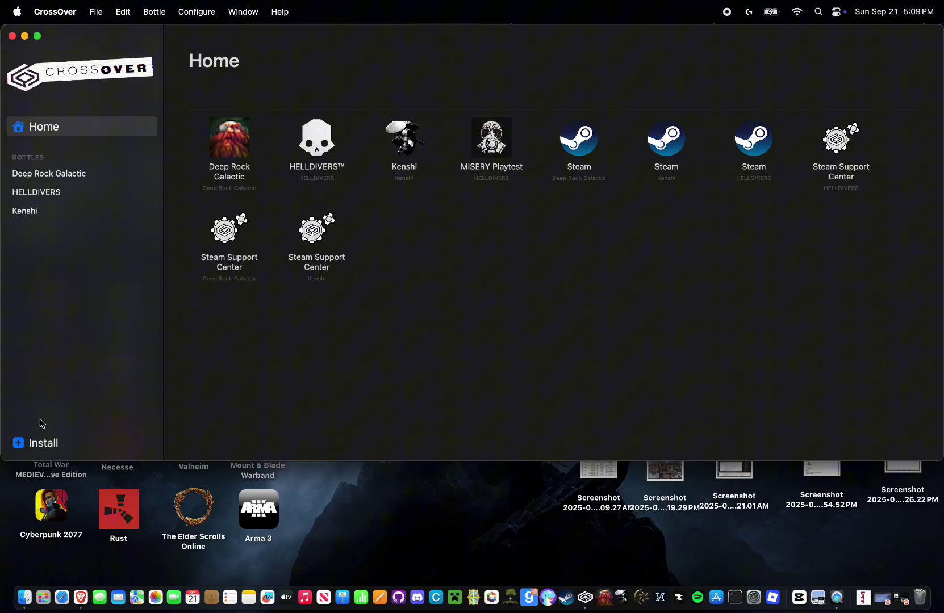
Search 'Sched' among installable applications and open the Schedule I install page
click(32, 443)
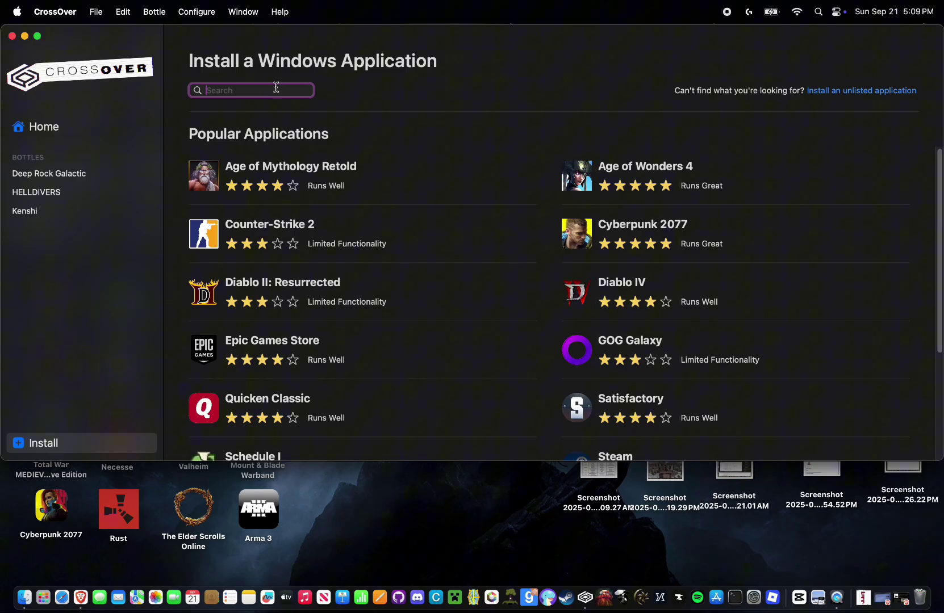
text(Sched)
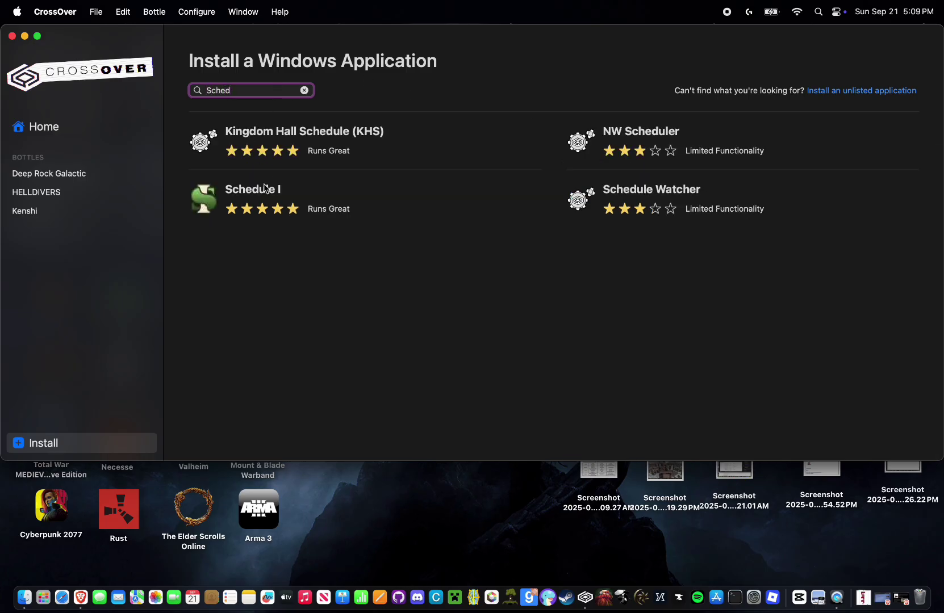
click(264, 189)
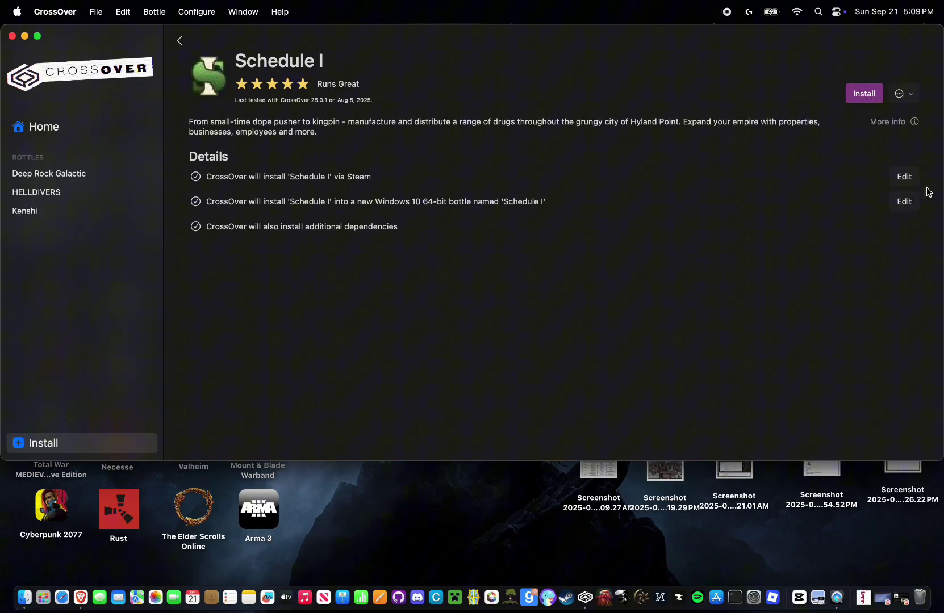
Keep 'Install via Steam' as the method and select the new Schedule I bottle's name
click(905, 178)
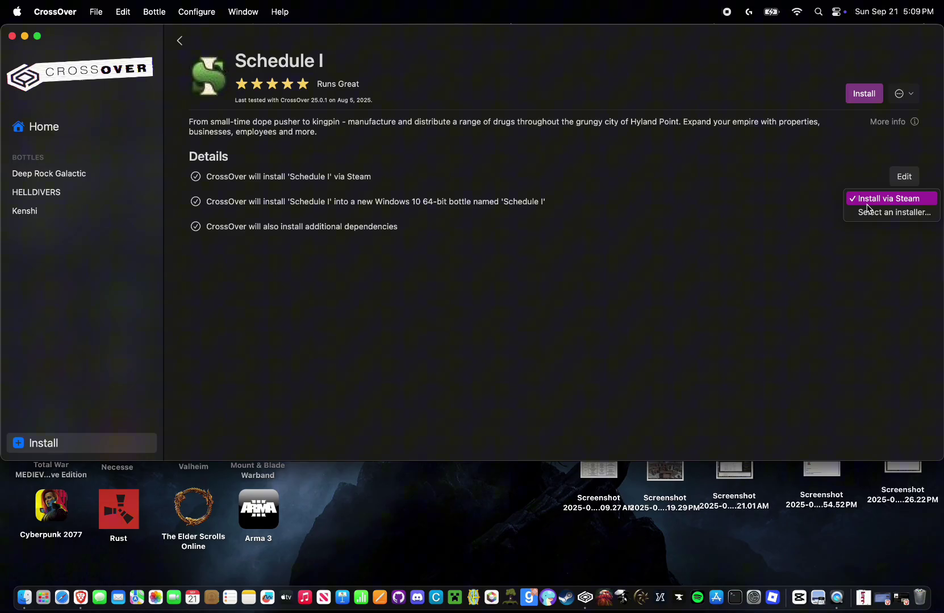
click(731, 327)
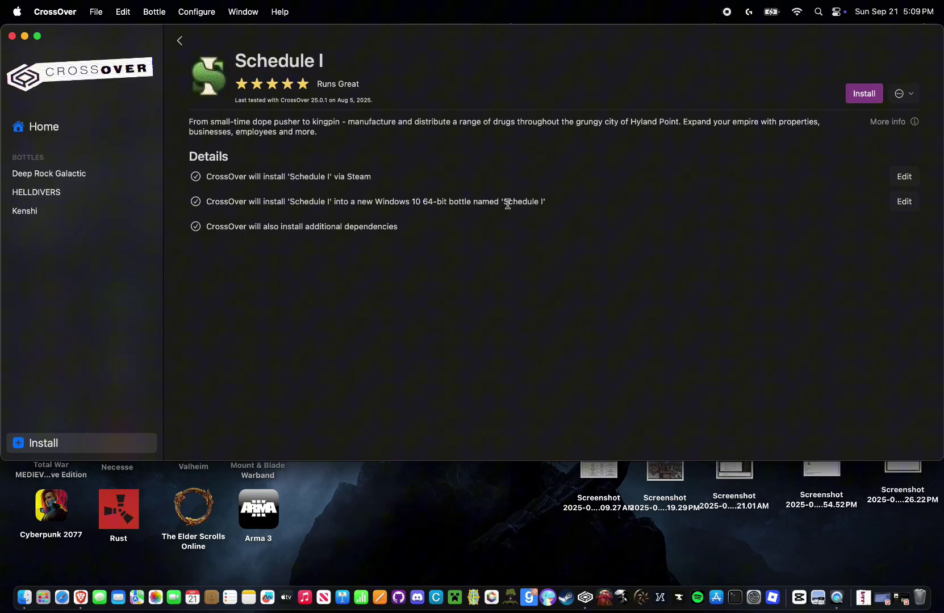
drag(501, 202, 547, 204)
click(906, 200)
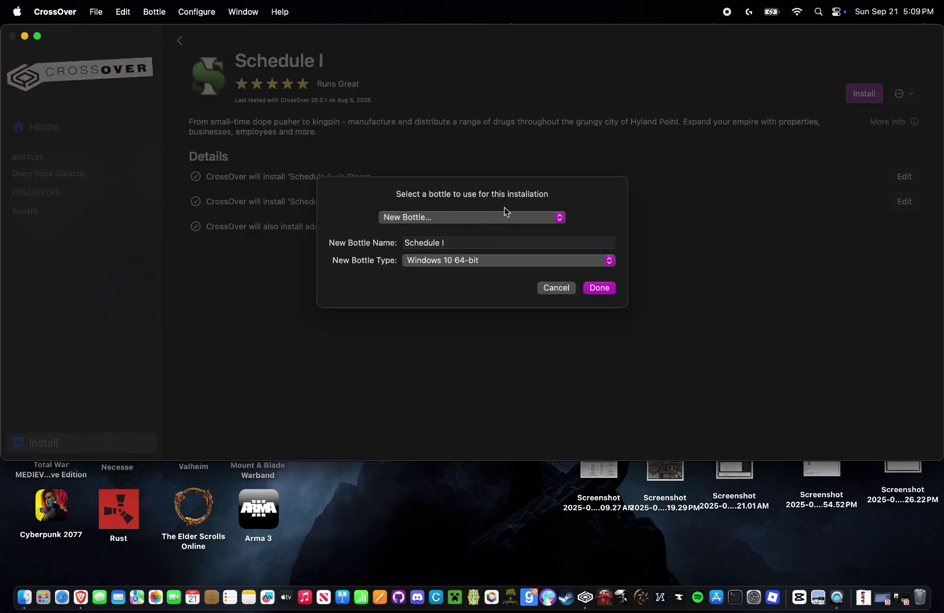
click(559, 290)
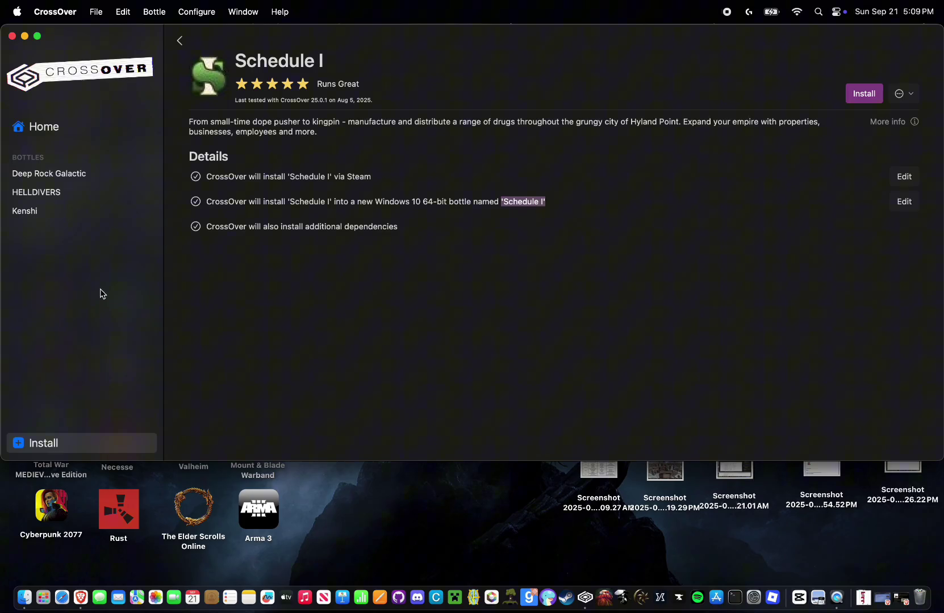
click(68, 172)
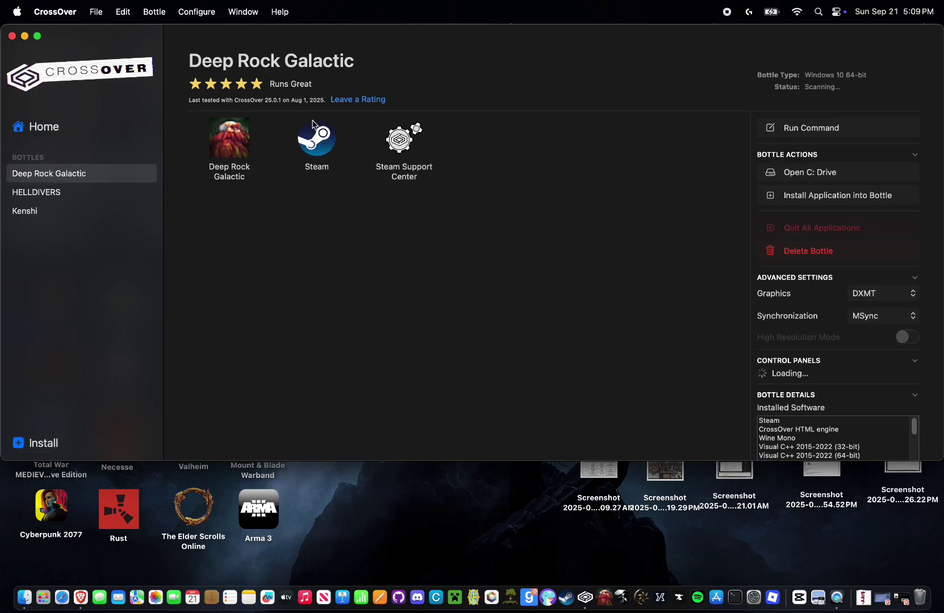
click(49, 192)
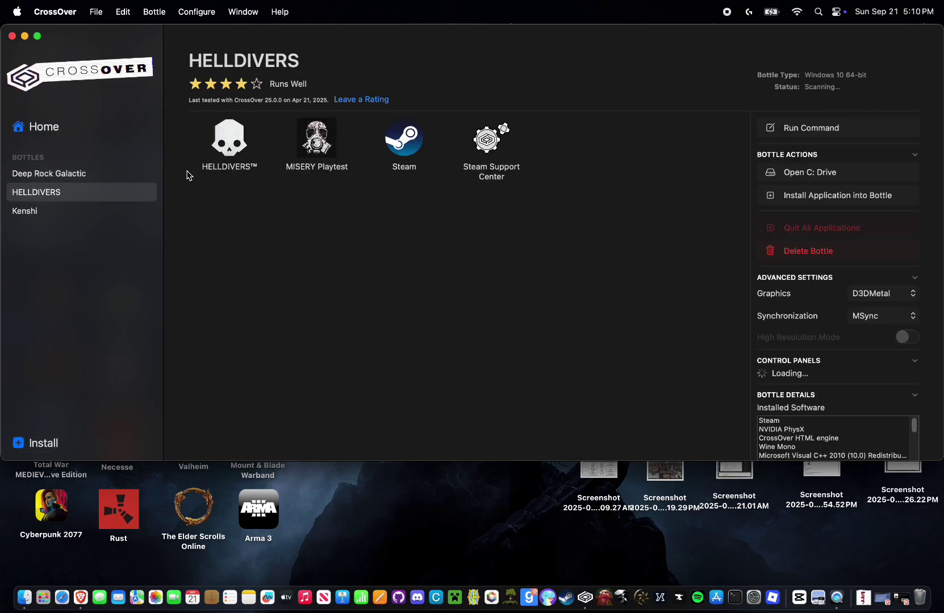
click(28, 214)
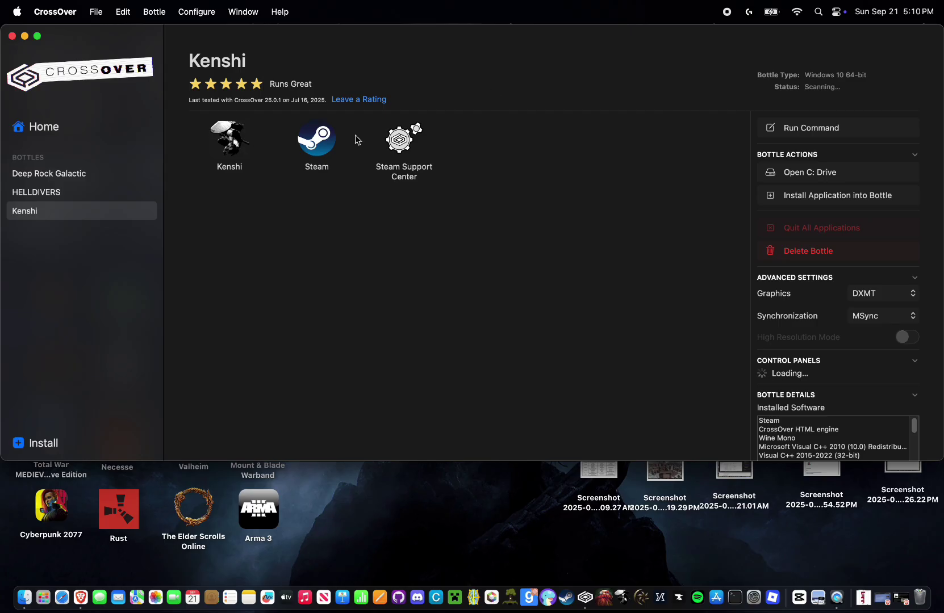
click(50, 450)
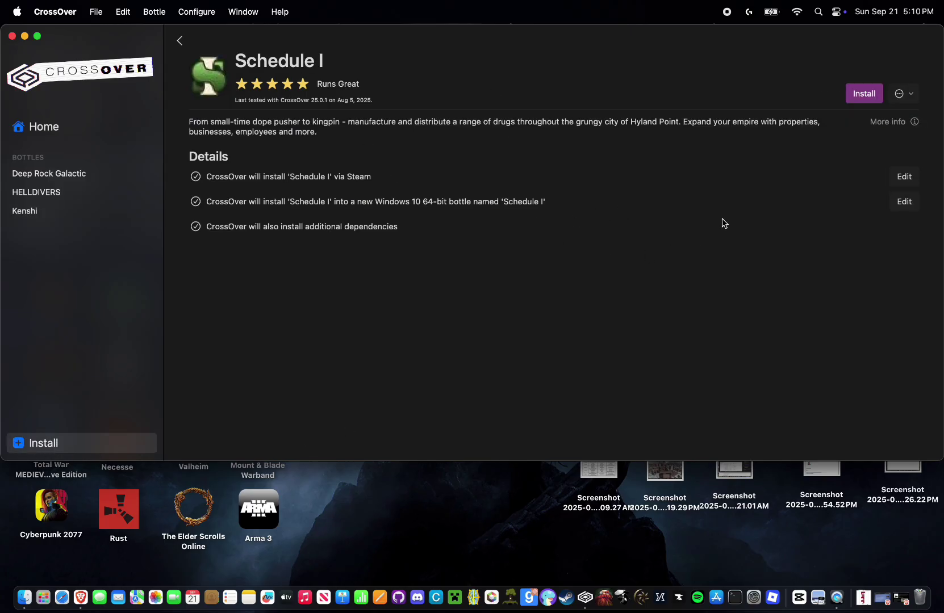
Start installing Schedule I, accepting the Times New Roman font license and installing Visual C++ 2015-2022 x86
click(864, 94)
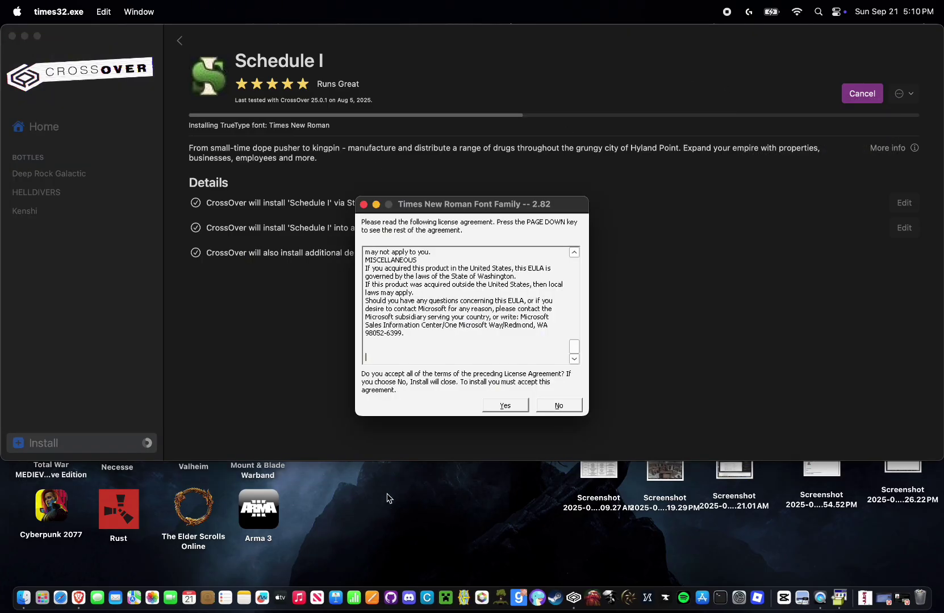
click(505, 405)
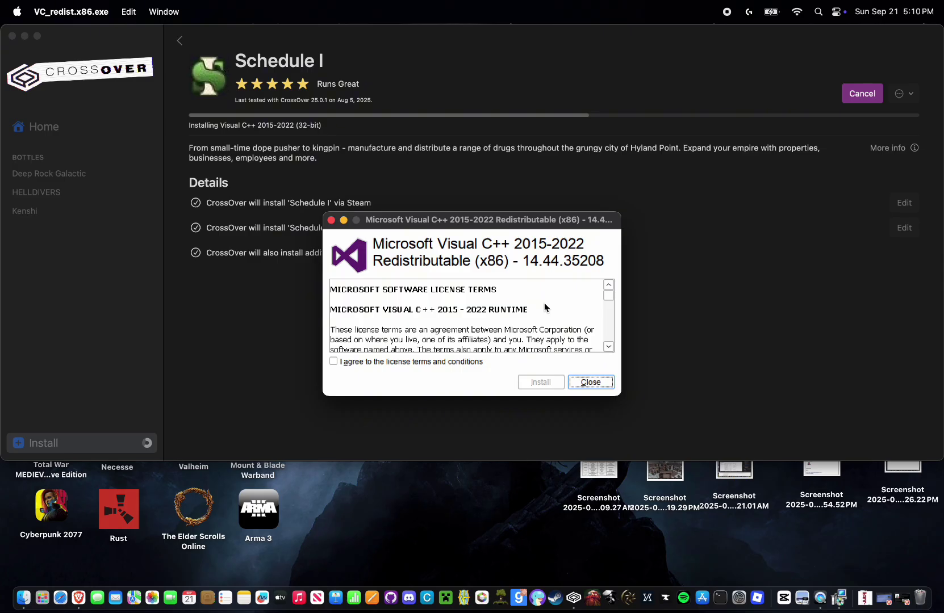
click(334, 362)
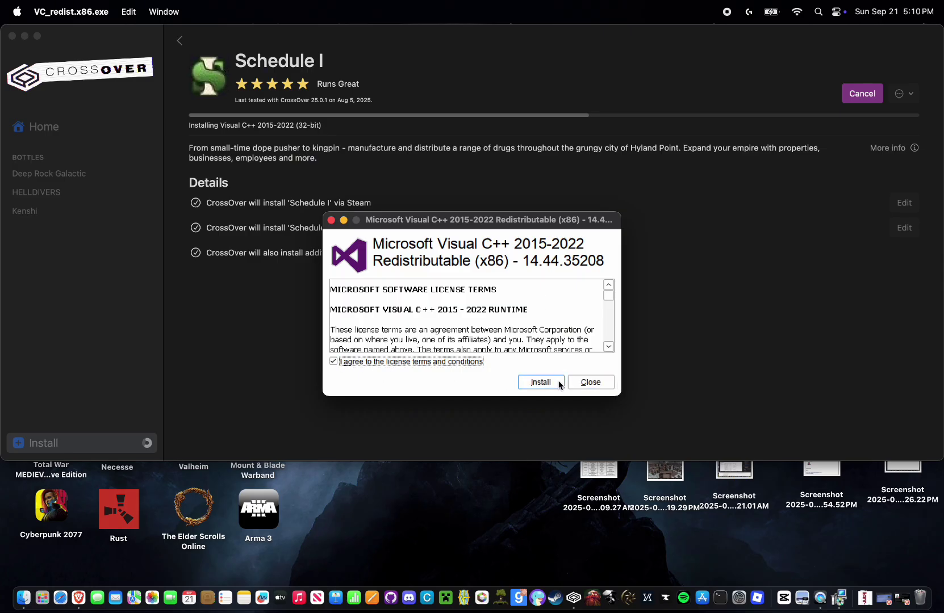
click(553, 382)
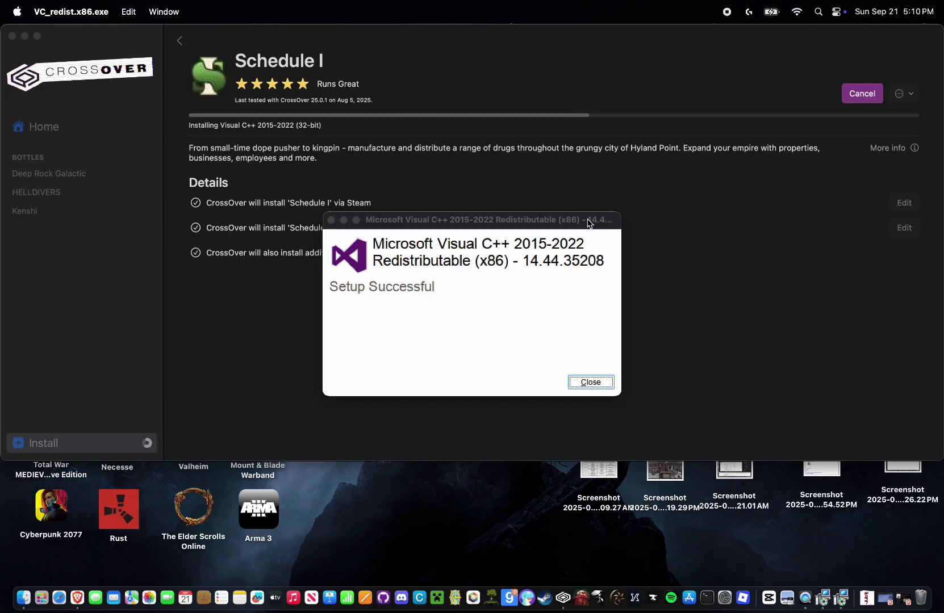
Dismiss the Visual C++ success message and bring CrossOver back in front of Steam
click(602, 385)
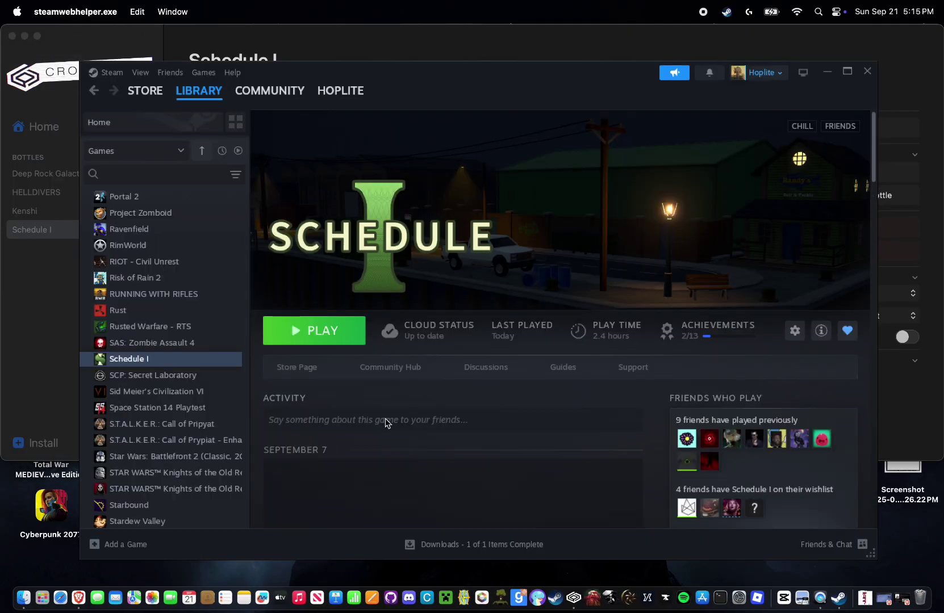
click(422, 36)
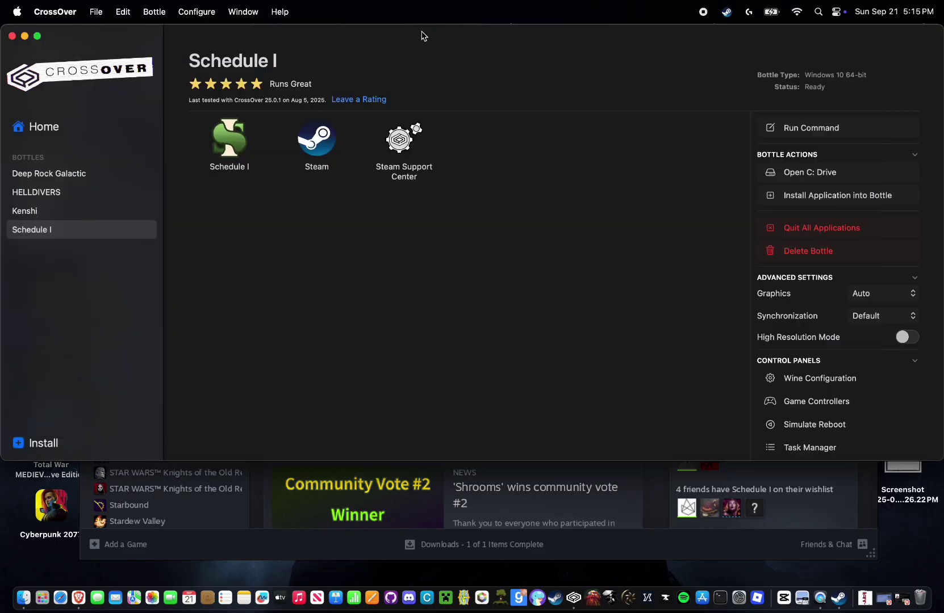
Quit all applications in the Schedule I bottle and switch its graphics backend to D3DMetal
click(834, 229)
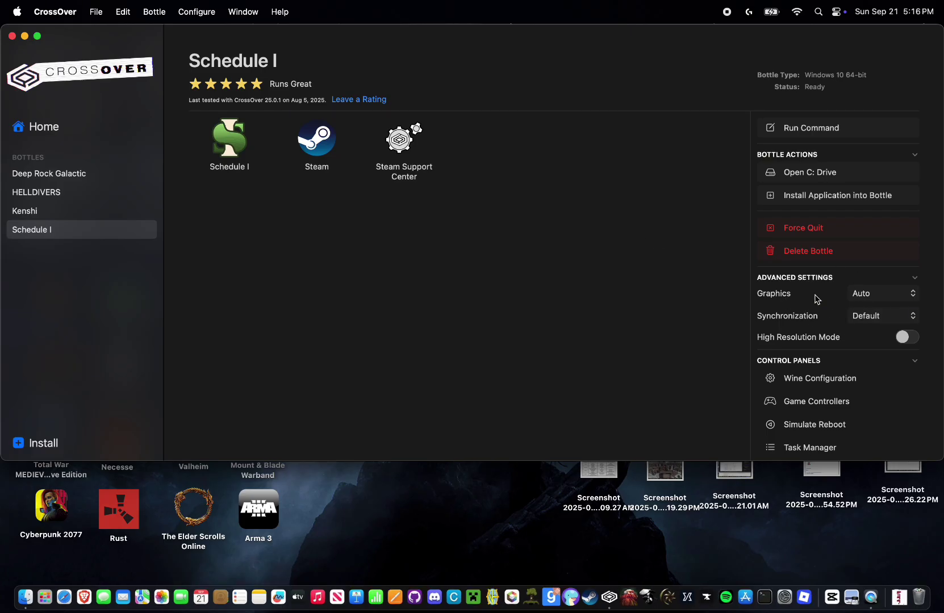
click(859, 296)
click(872, 308)
click(873, 295)
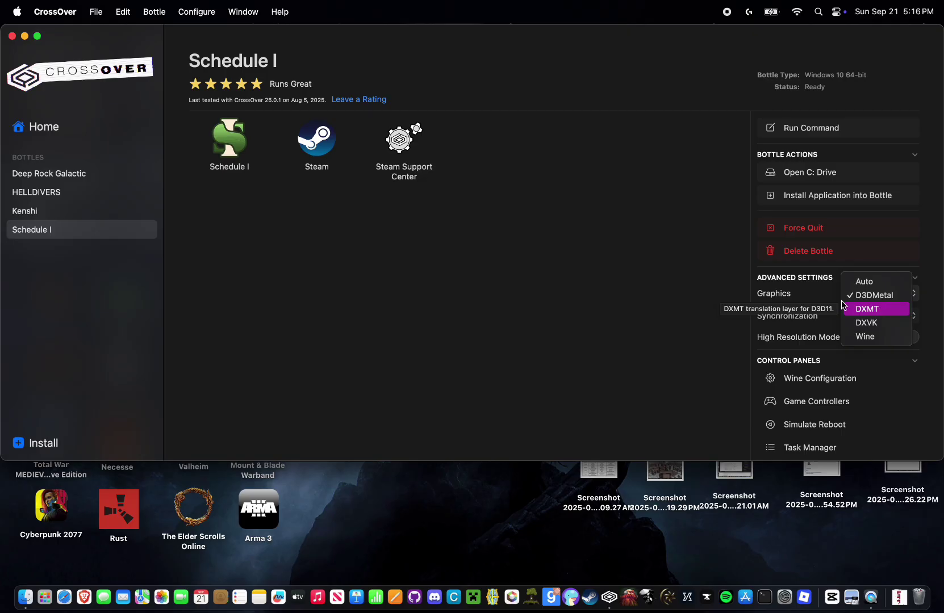
click(727, 277)
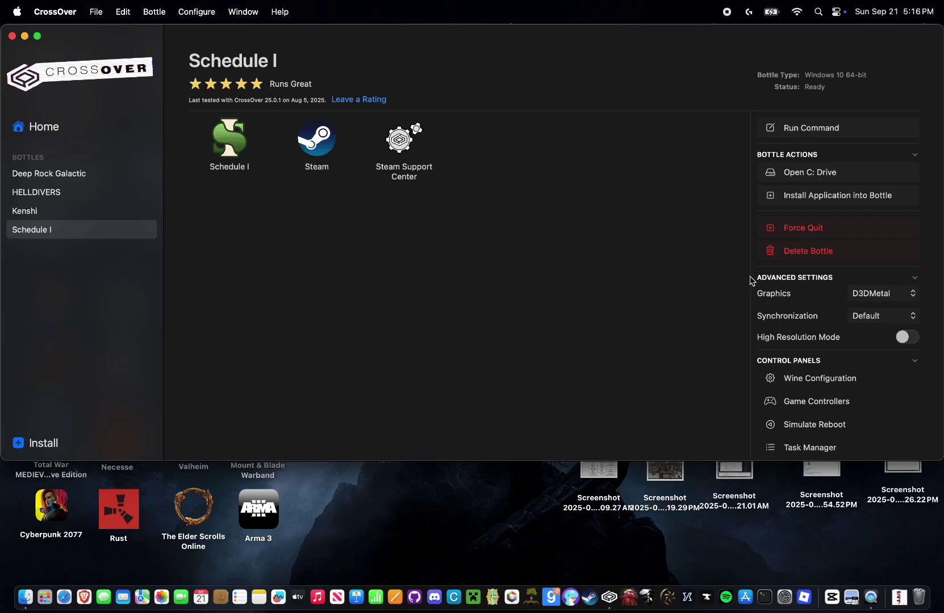
Set the bottle's synchronization to MSync and reboot the bottle to enable it
click(853, 317)
click(868, 346)
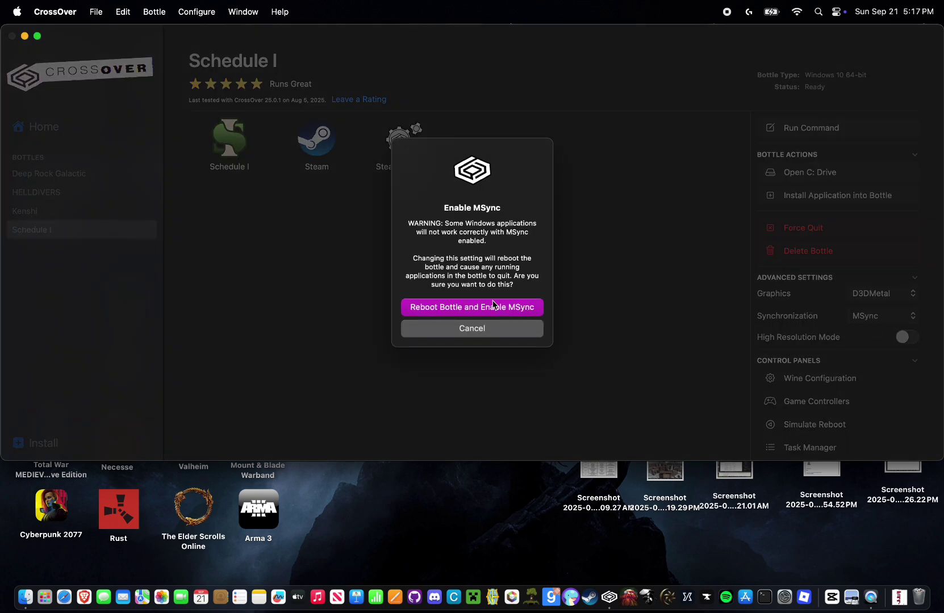
click(516, 310)
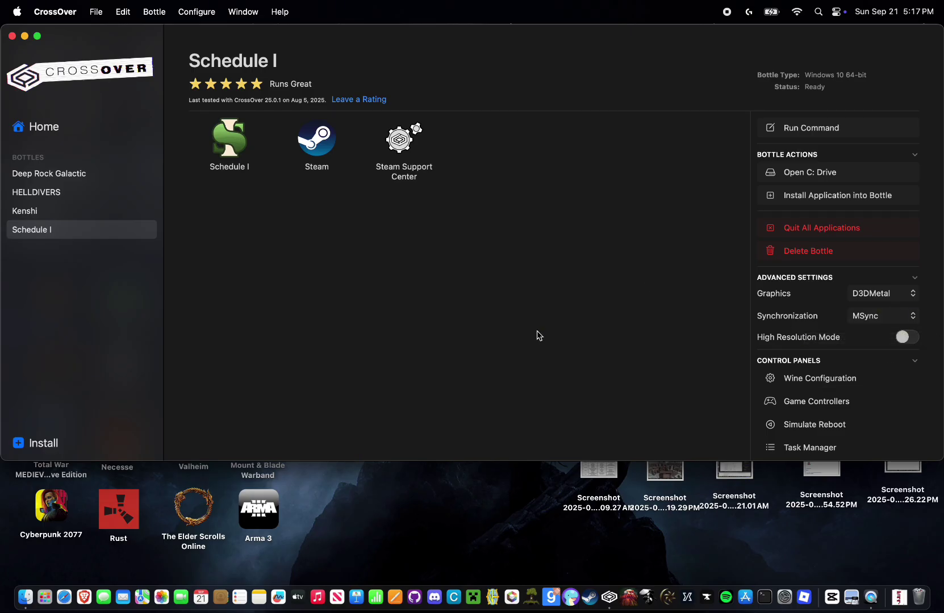
Launch Schedule I from its bottle and set the graphics quality to Medium
double_click(215, 152)
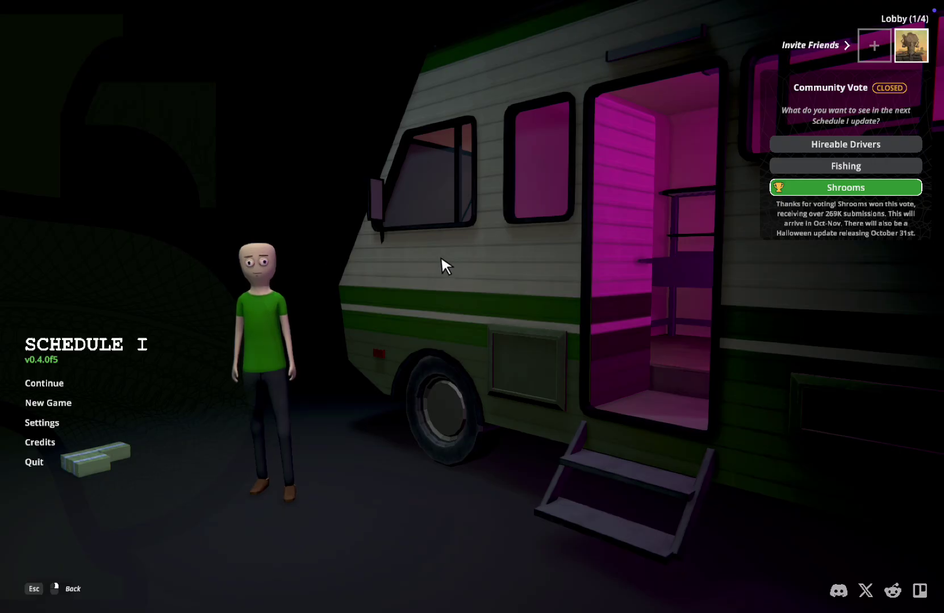
click(66, 421)
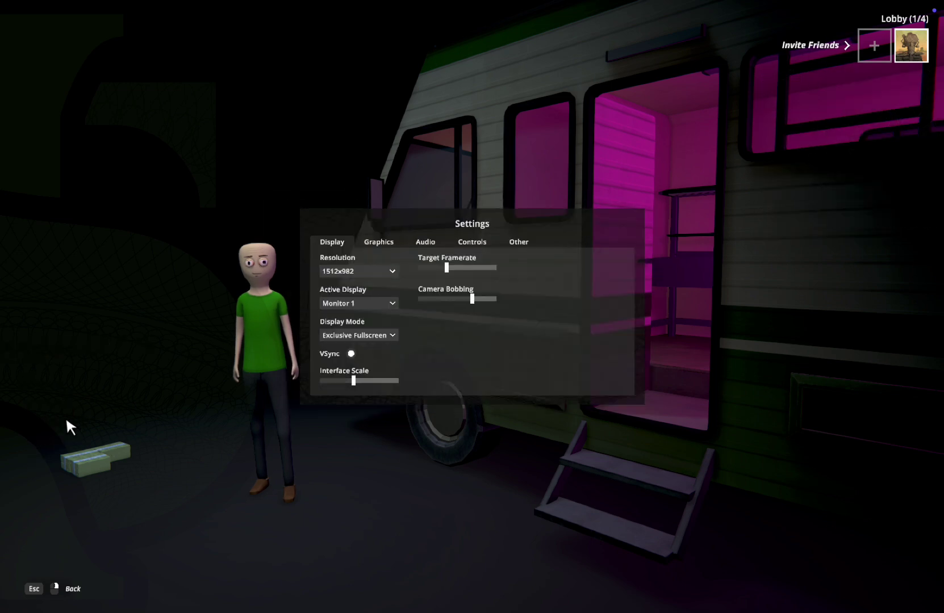
click(372, 243)
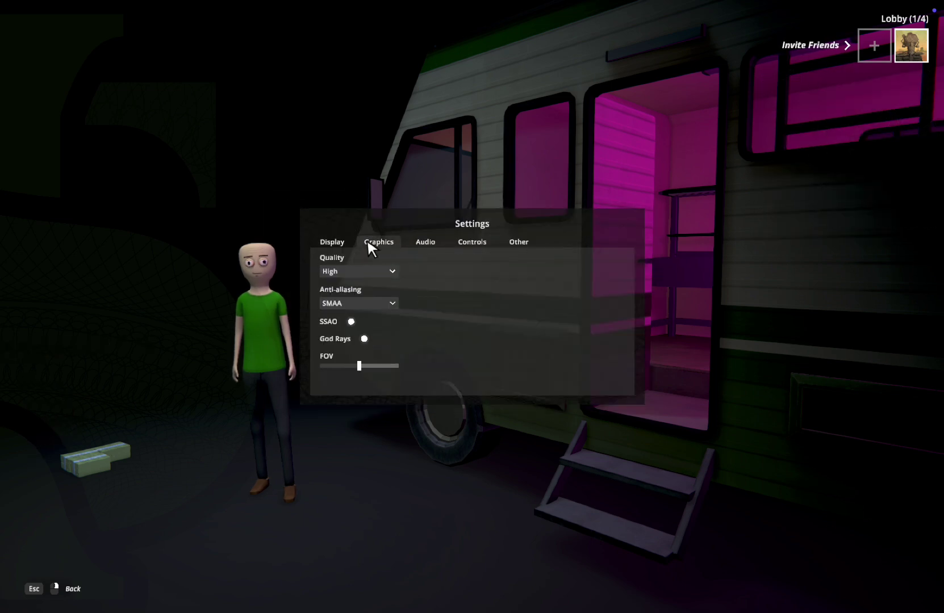
click(388, 269)
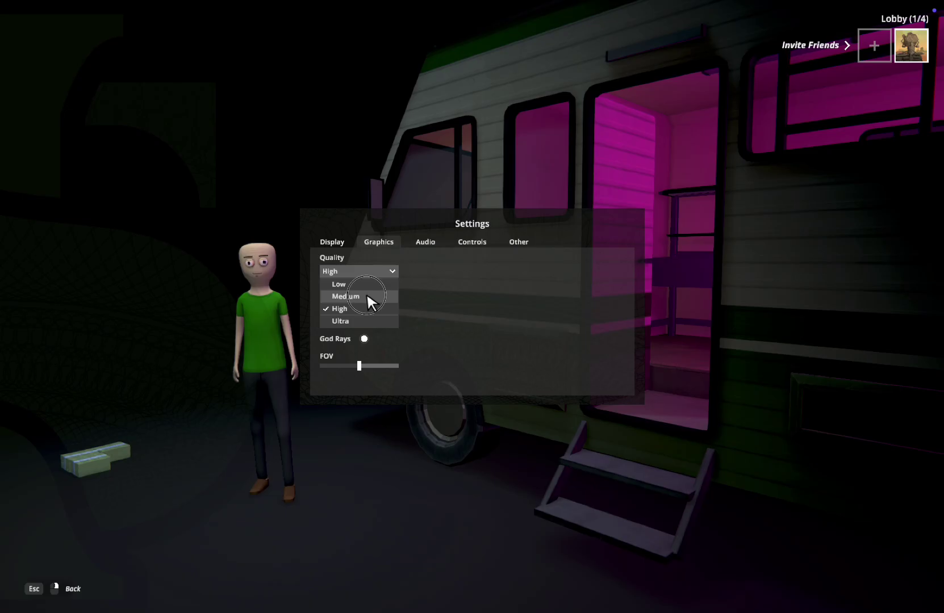
click(366, 292)
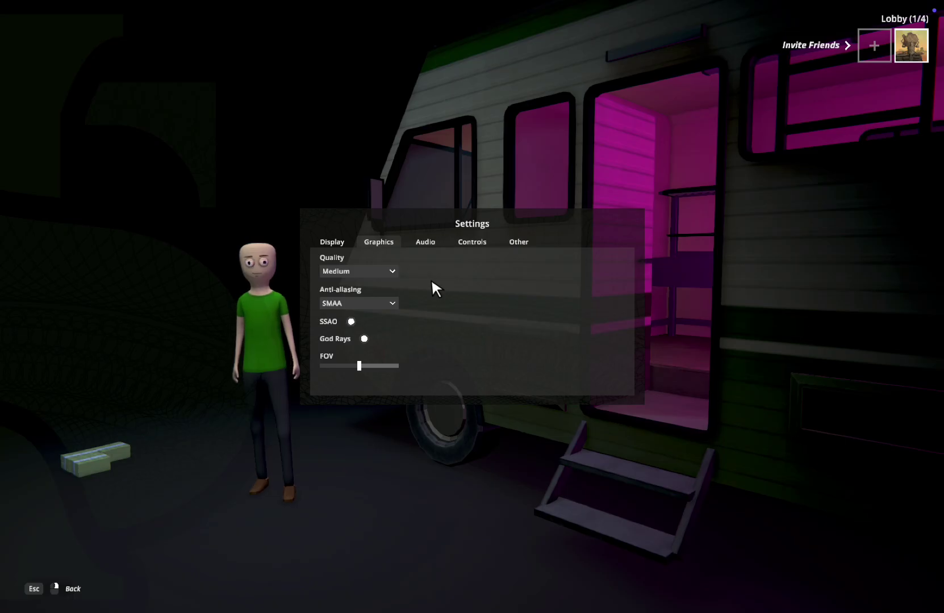
Set the game's anti-aliasing to FXAA
click(389, 302)
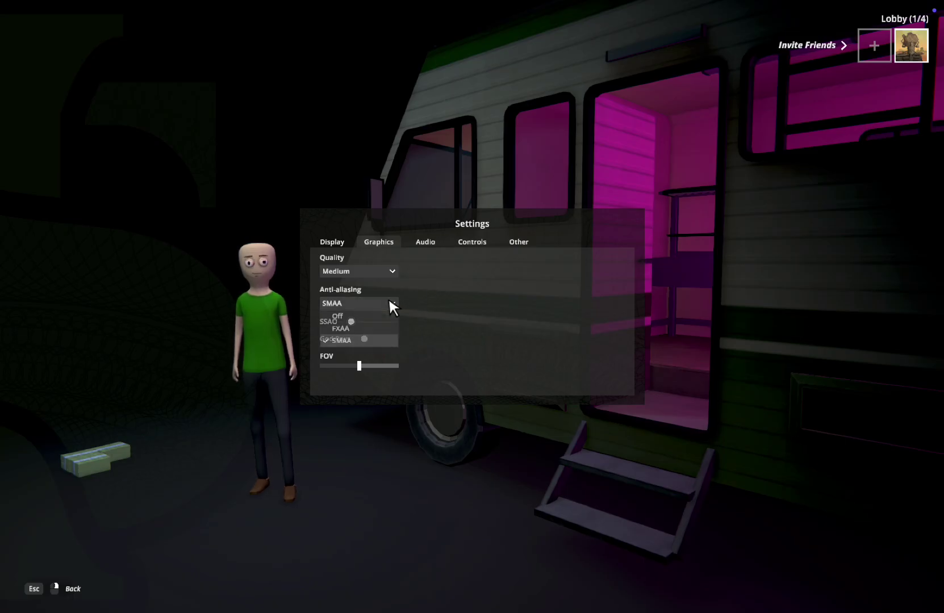
click(362, 329)
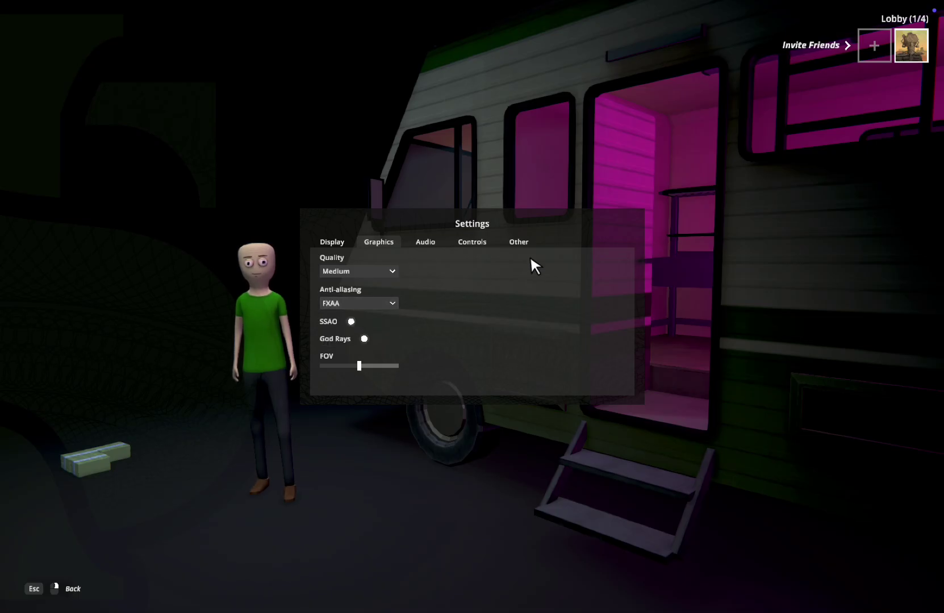
click(343, 235)
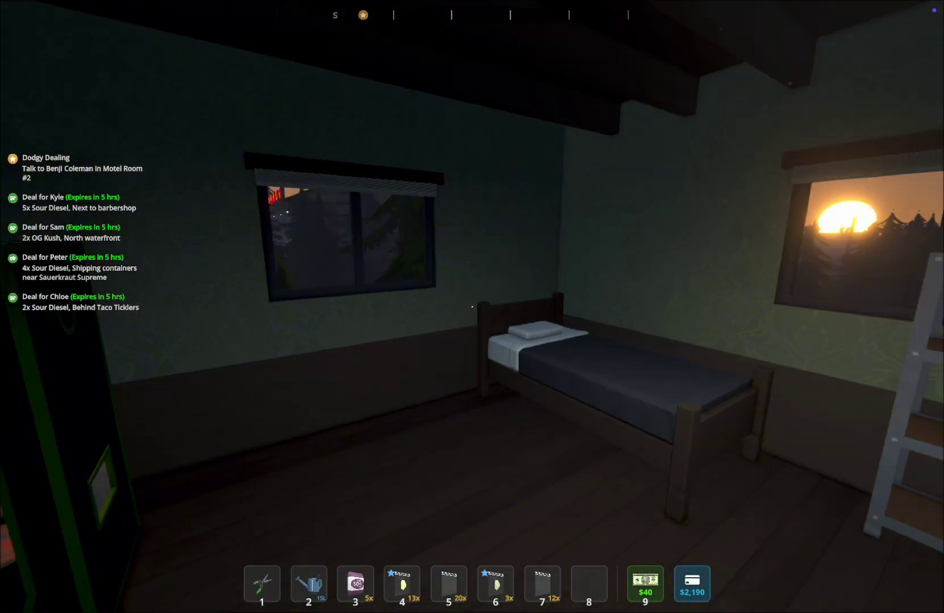
Walk out of the motel room, through the alley and back up the stairs to the motel street
key(w)
key(e)
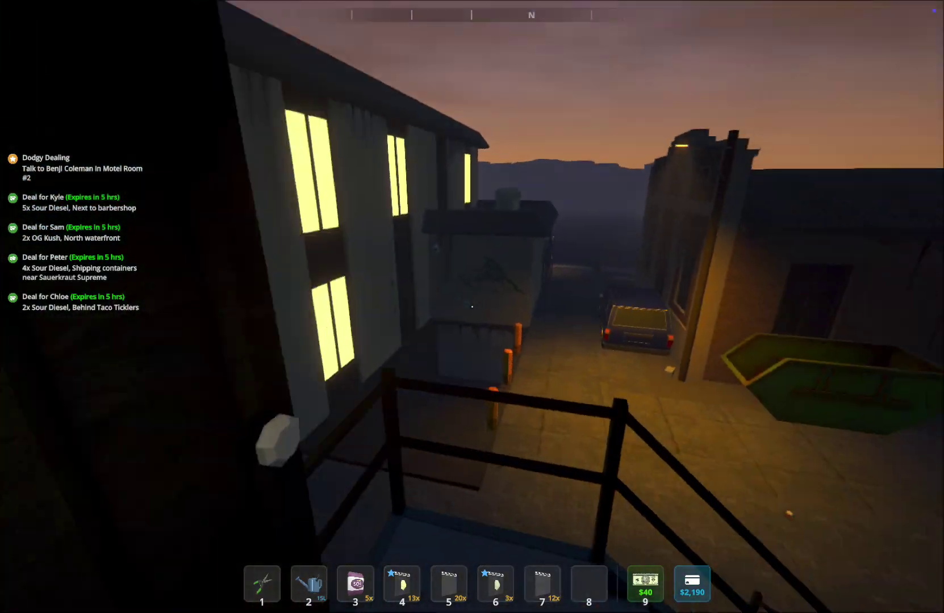
key(w)
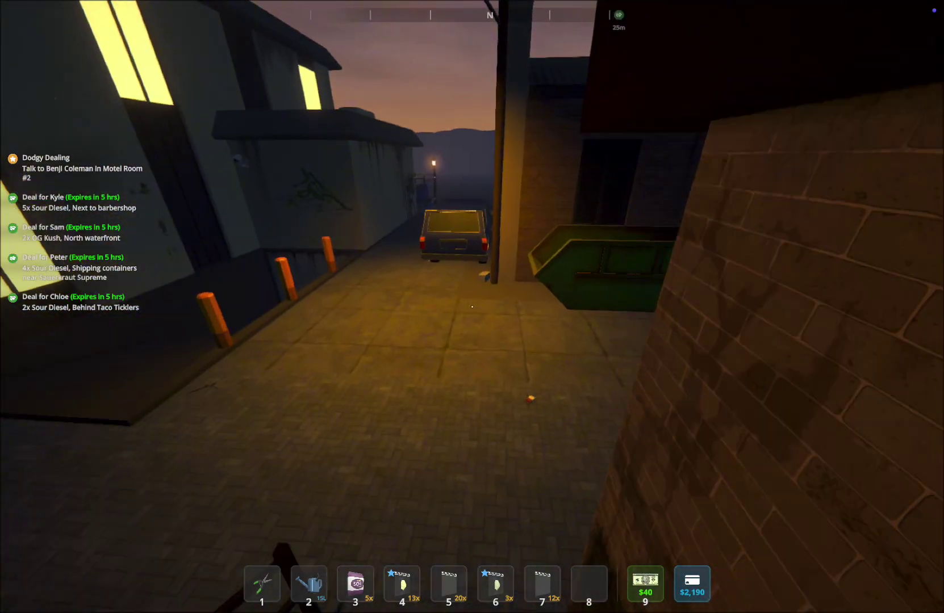
key(w)
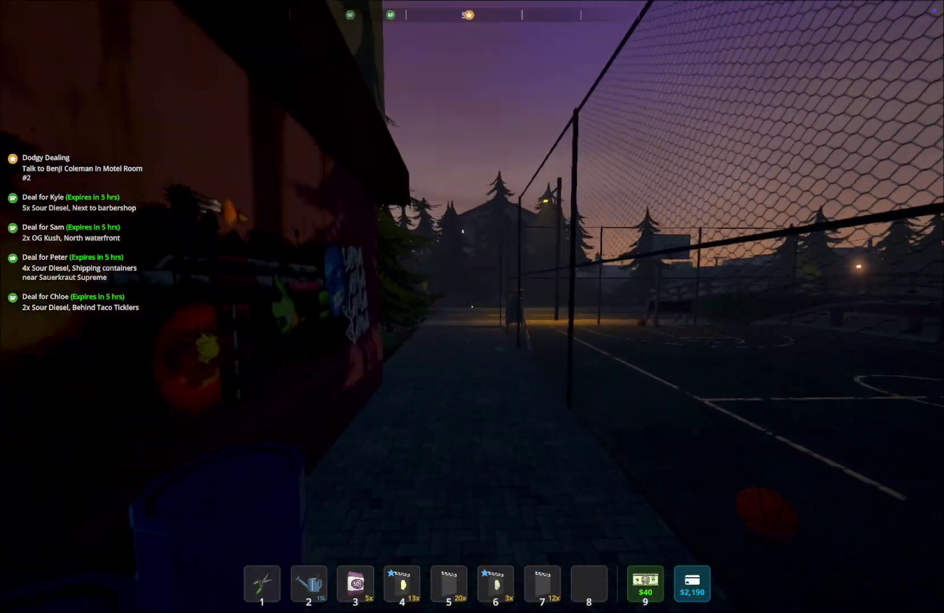
key(w)
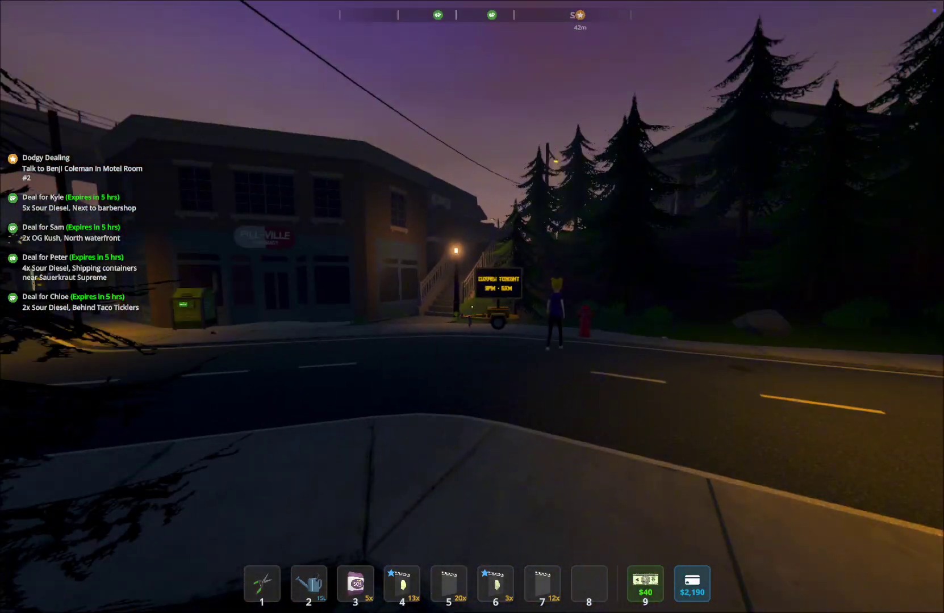
key(w)
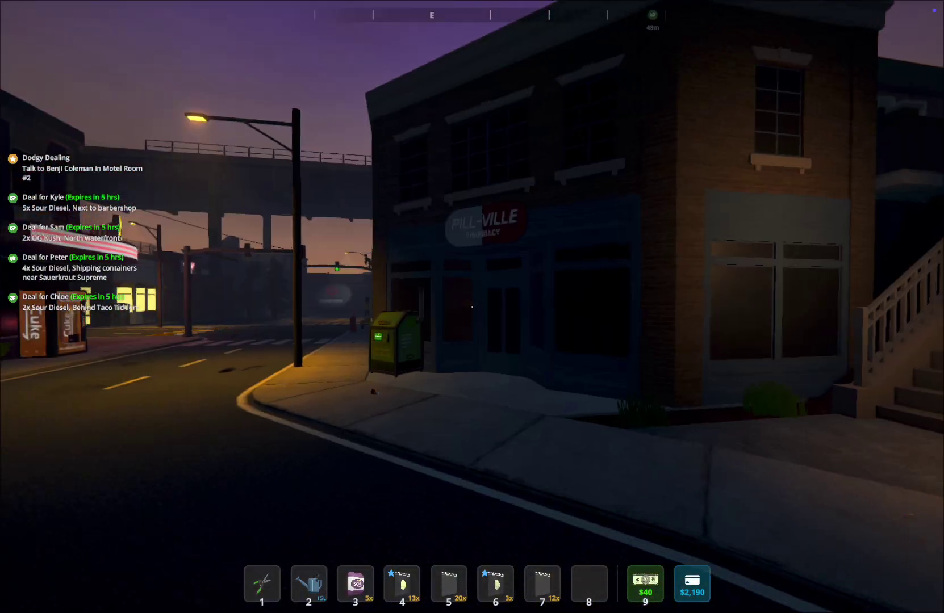
key(w)
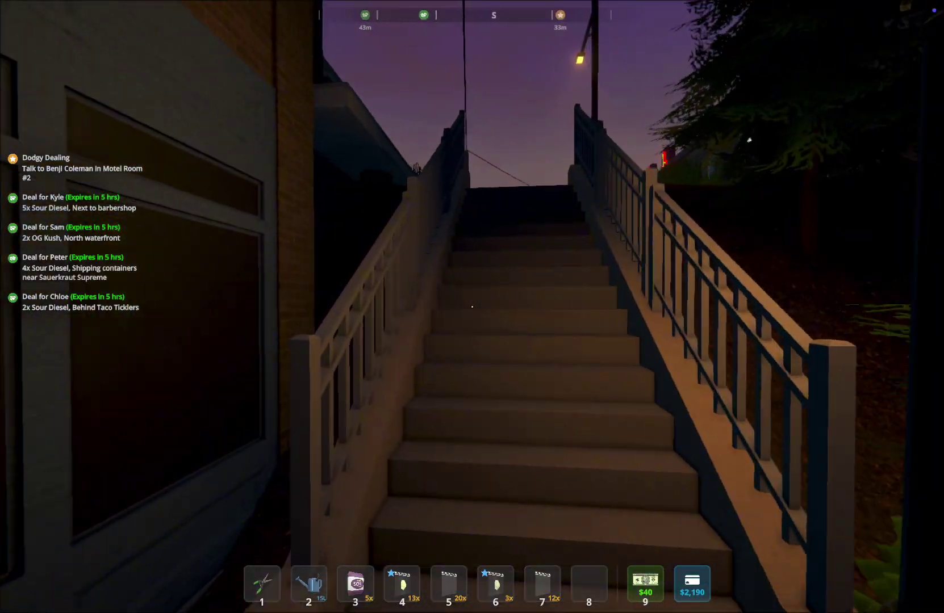
key(w)
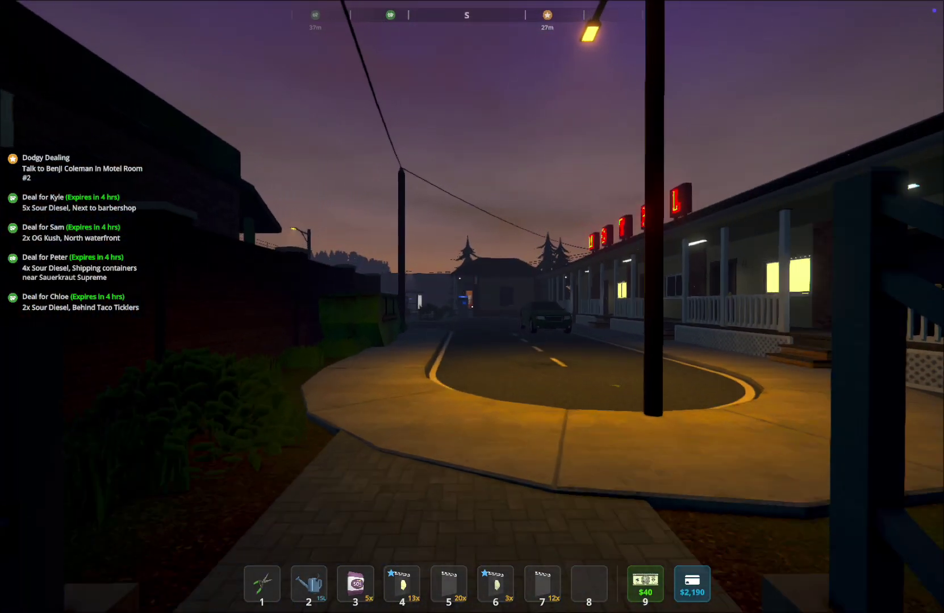
key(w)
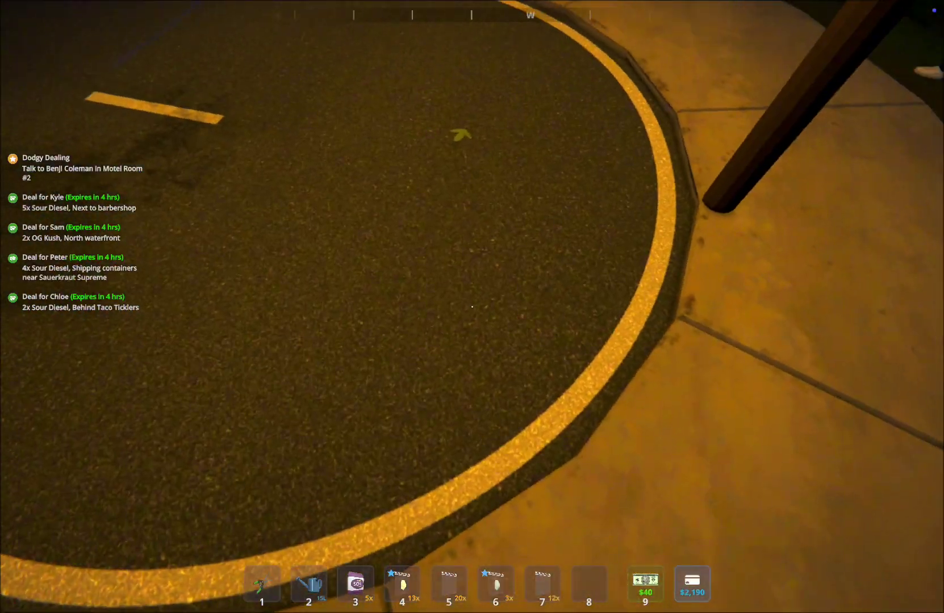
key(w)
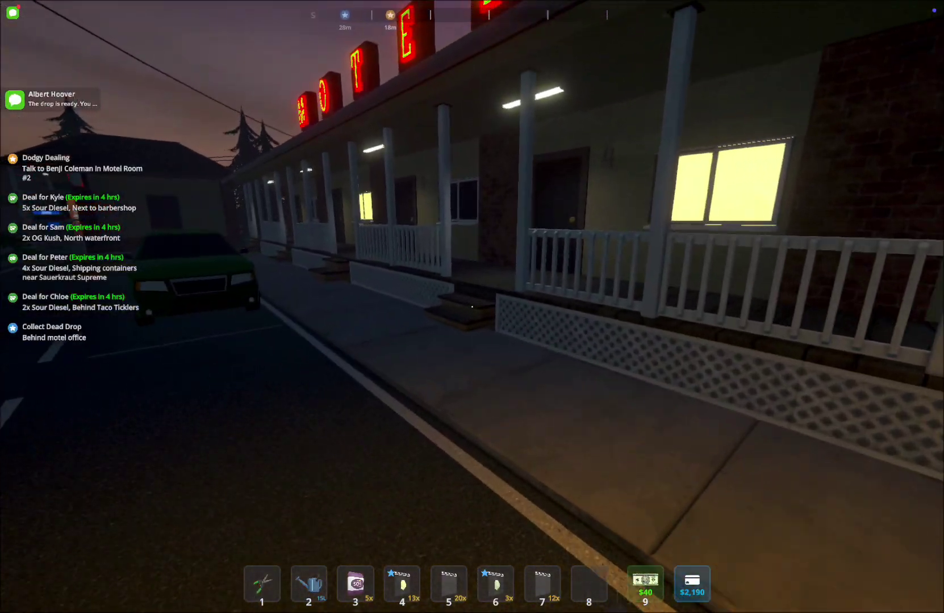
Read the dead-drop message in the phone's Messages app, then put the phone away
key(Tab)
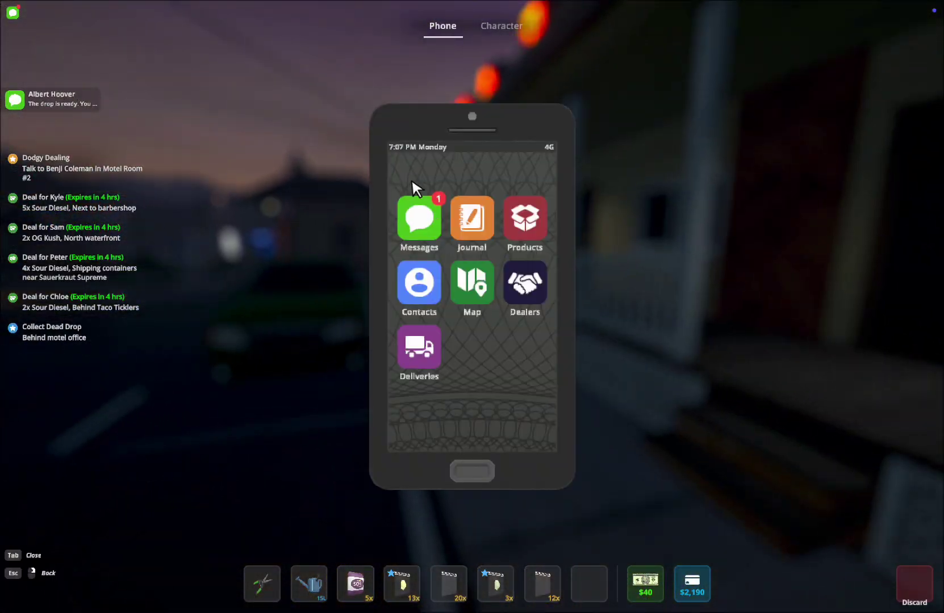
click(423, 209)
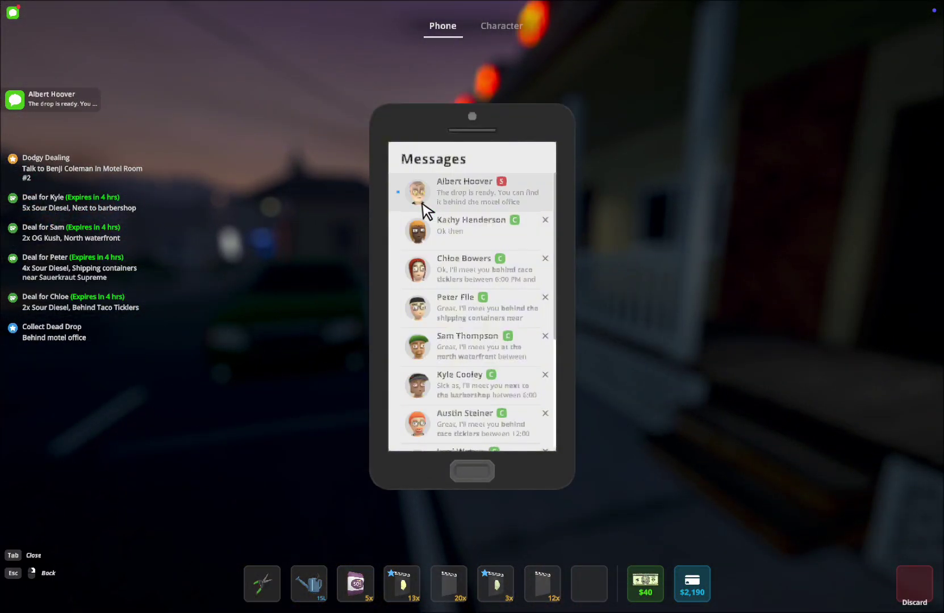
click(490, 185)
key(Tab)
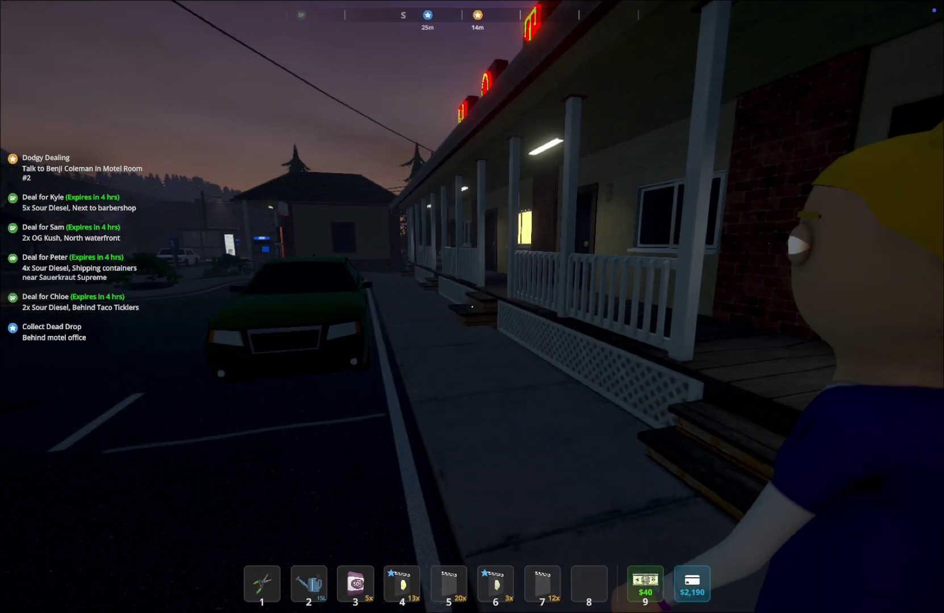
Walk down the street past the pizza shop and back to the foot of the motel stairs
key(w)
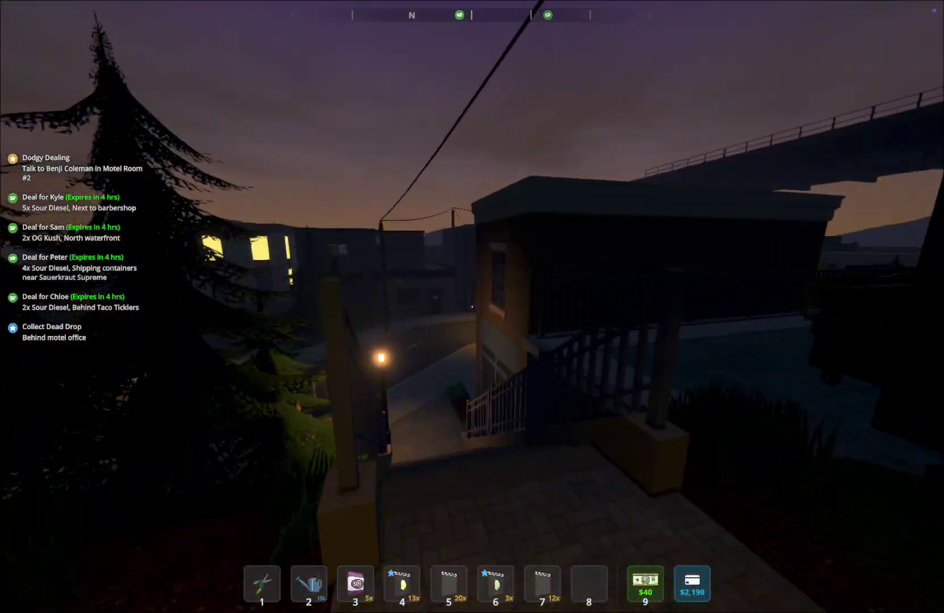
key(w)
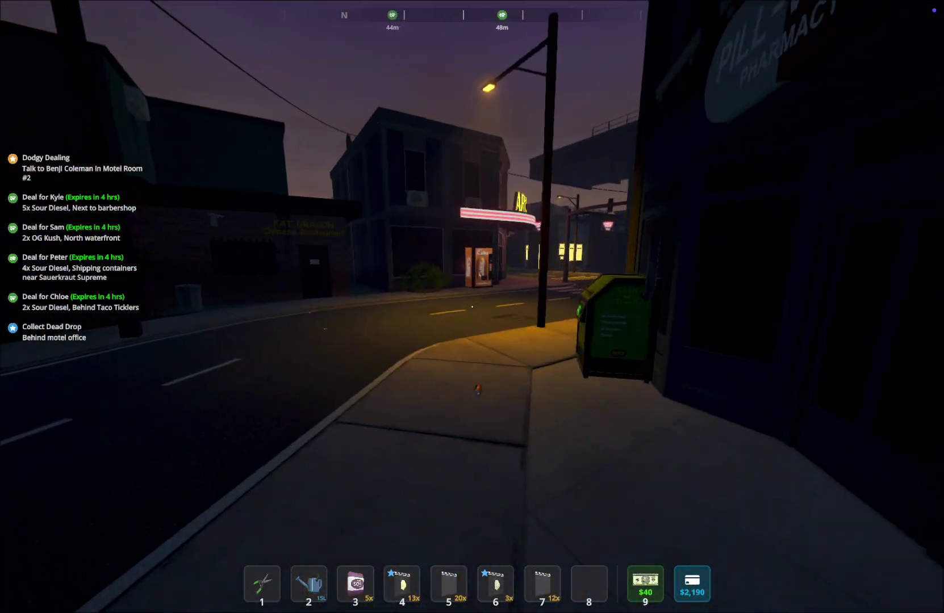
key(w)
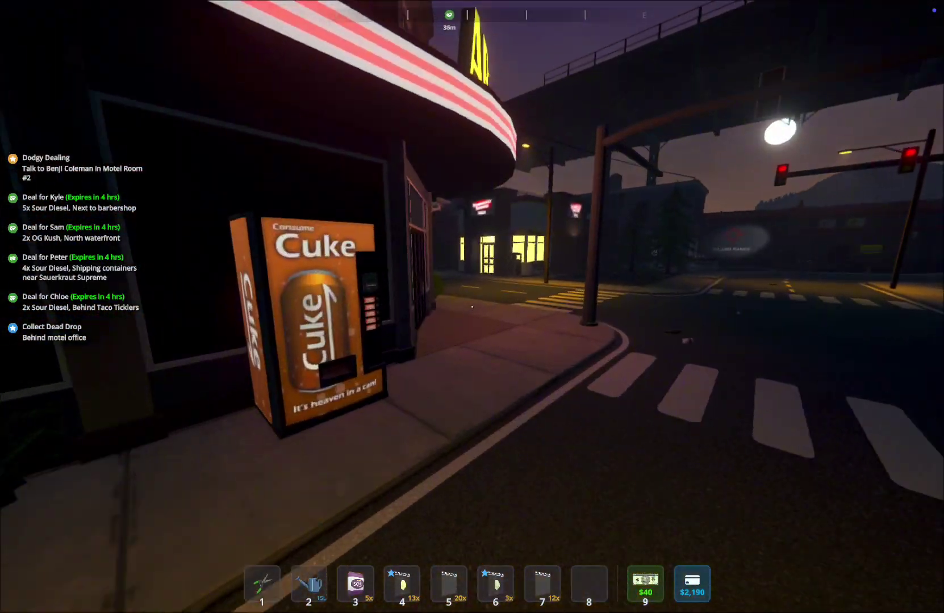
key(w)
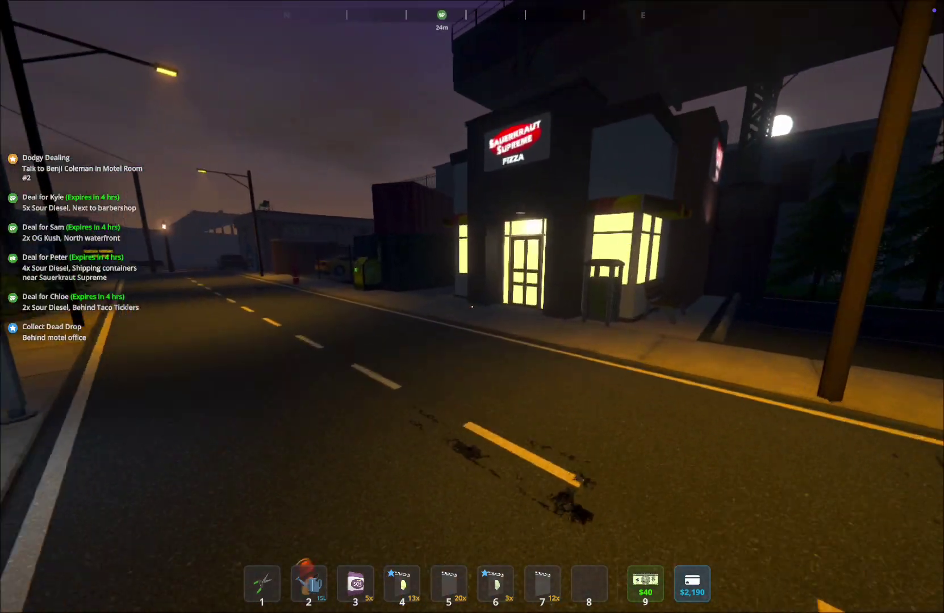
key(w)
key(w)
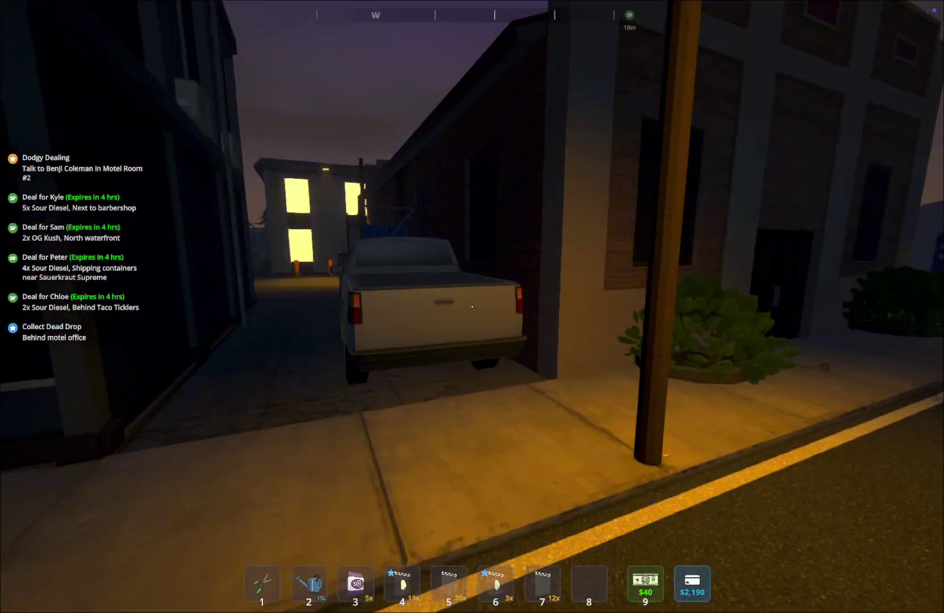
key(w)
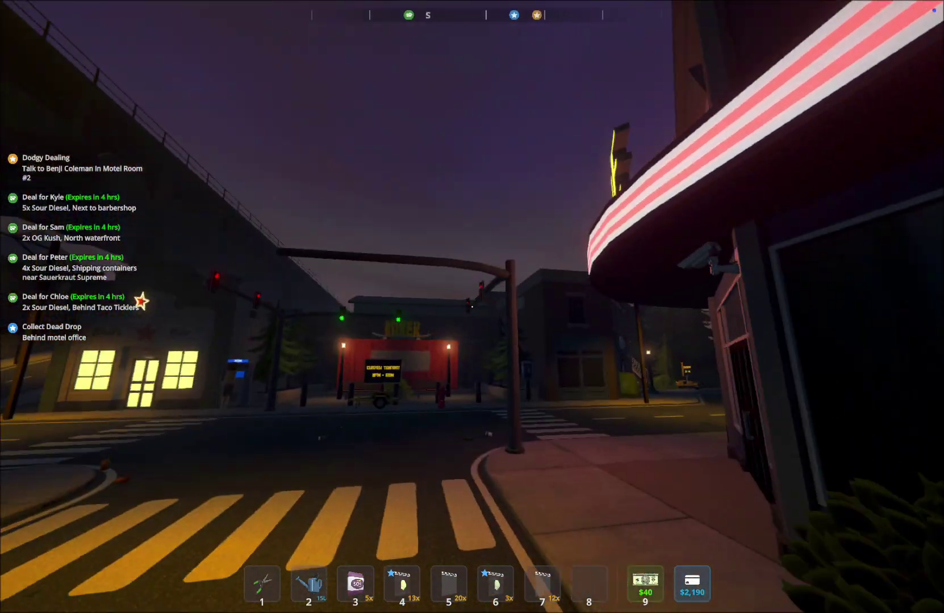
key(w)
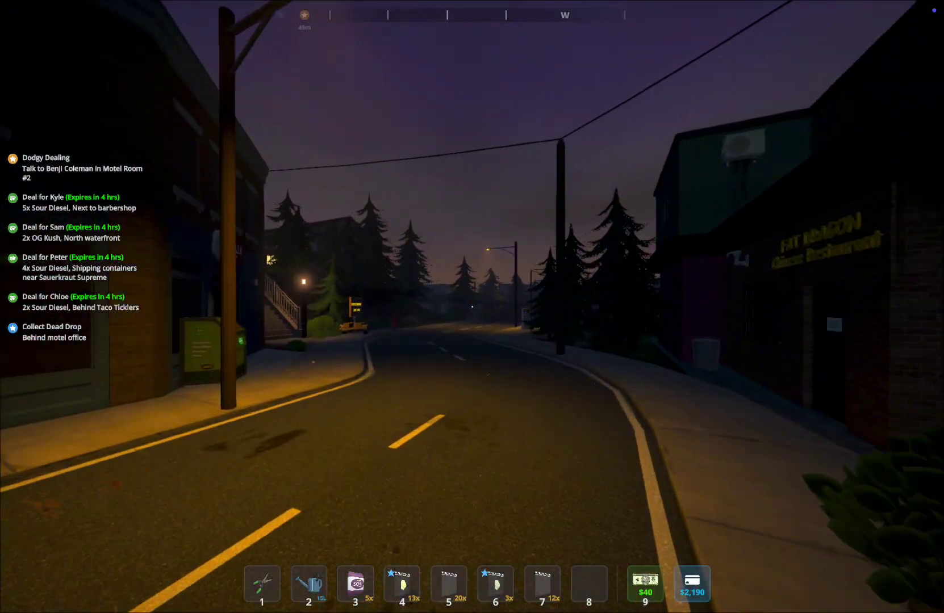
key(w)
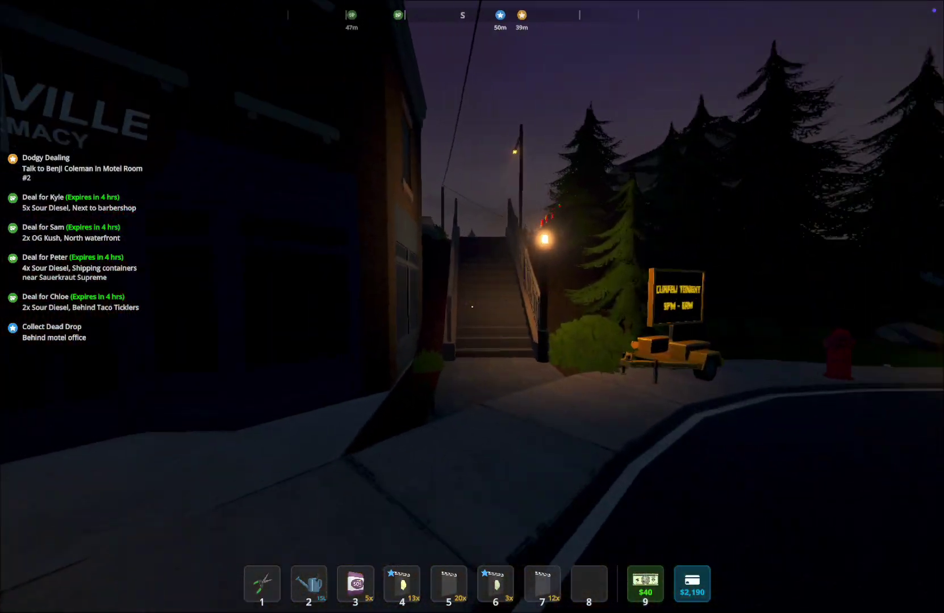
key(w)
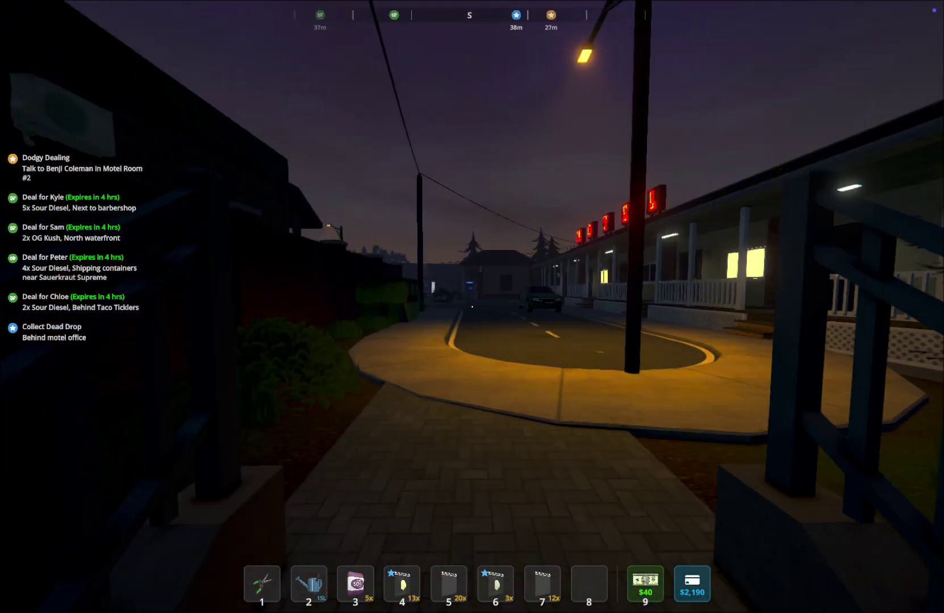
key(w)
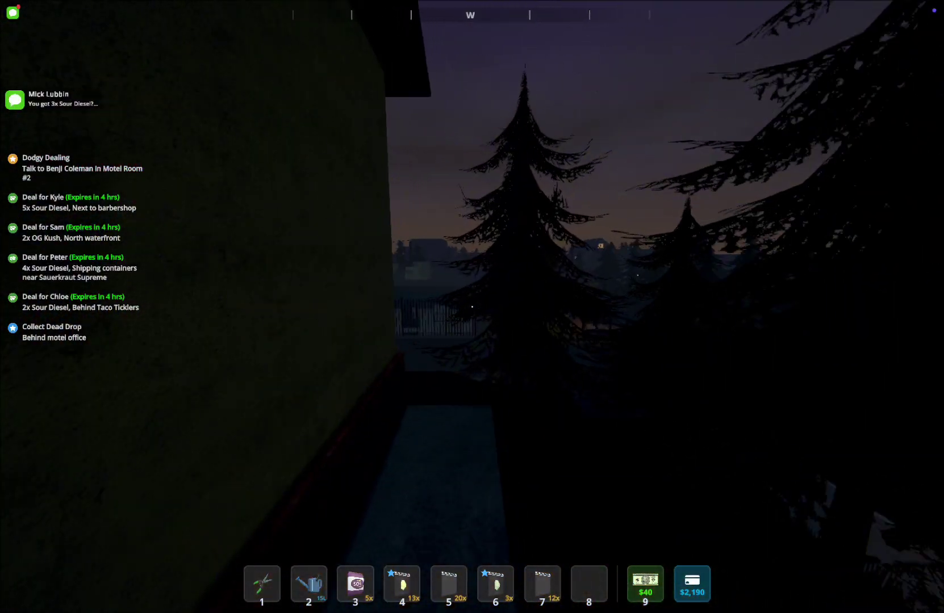
Follow the motel wall to the dead-drop box behind the office and collect the OG Kush seeds
key(w)
key(s)
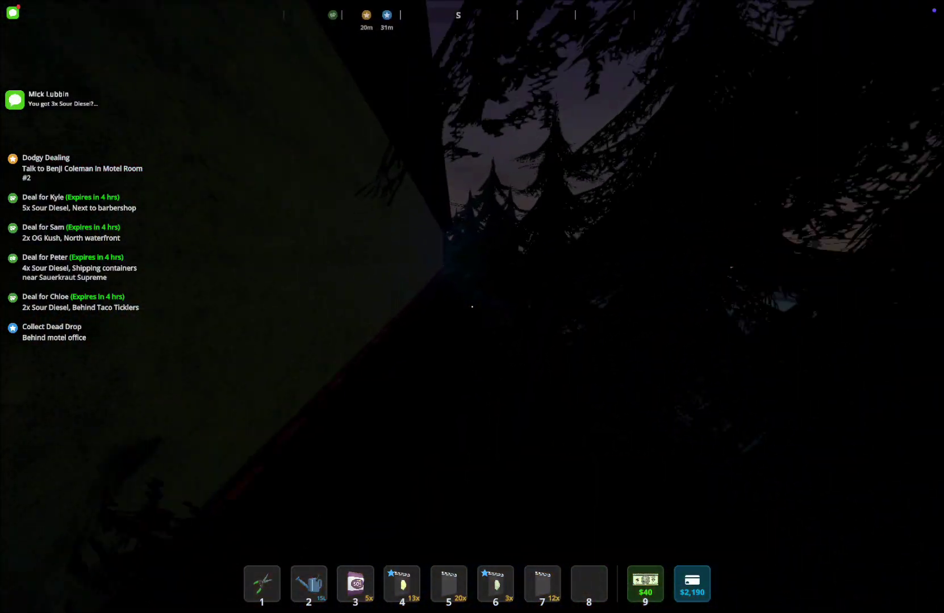
key(w)
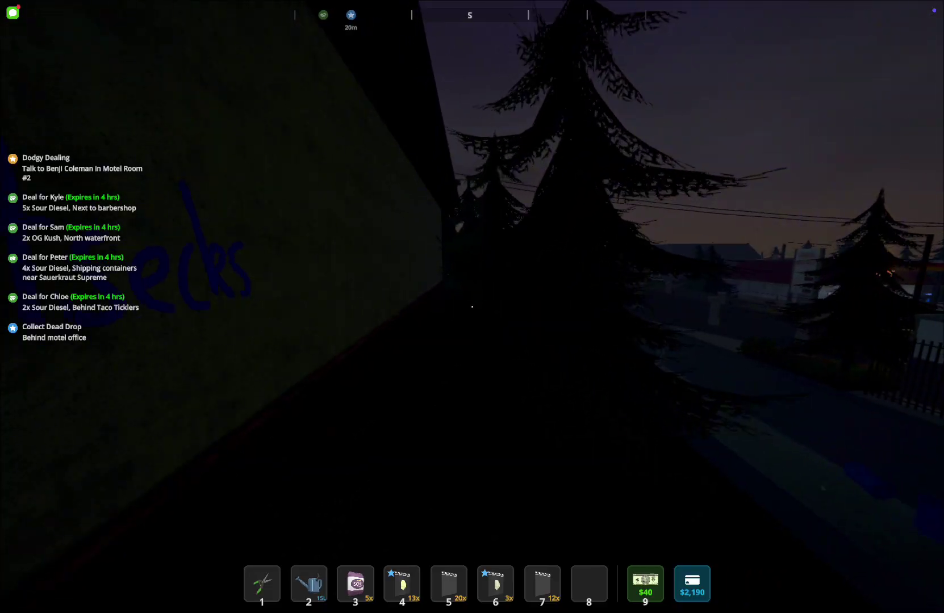
key(w)
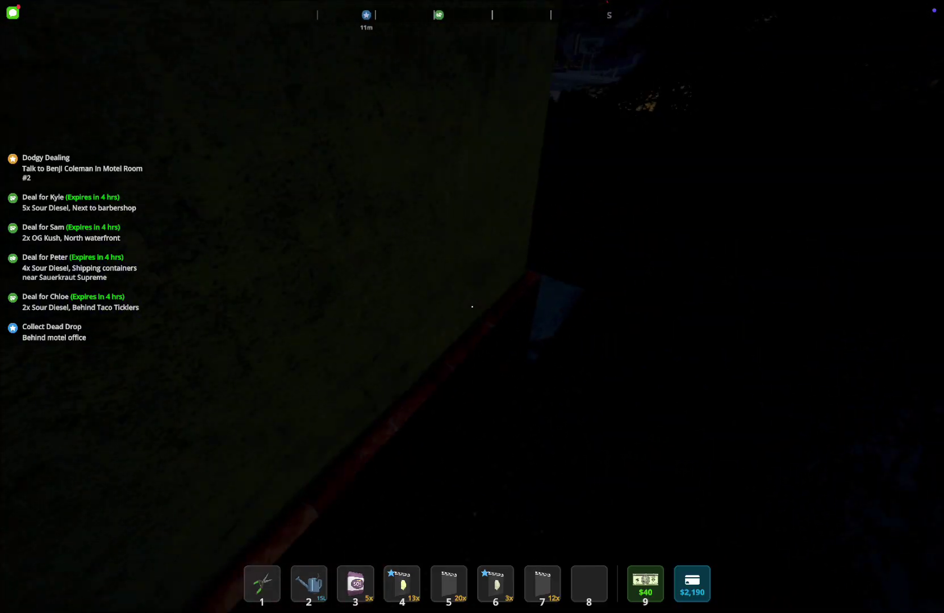
key(w)
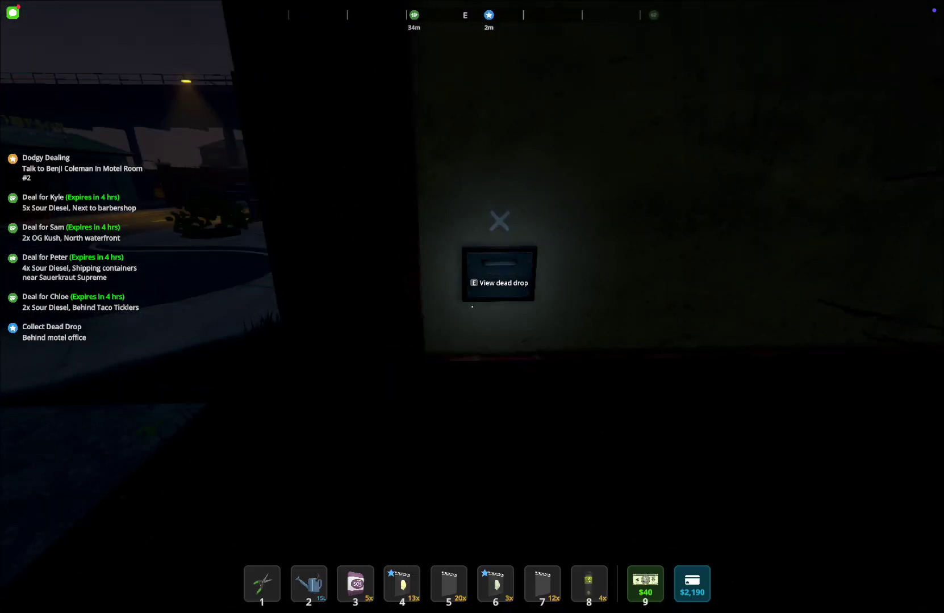
Walk back out along the street and pause the game
key(w)
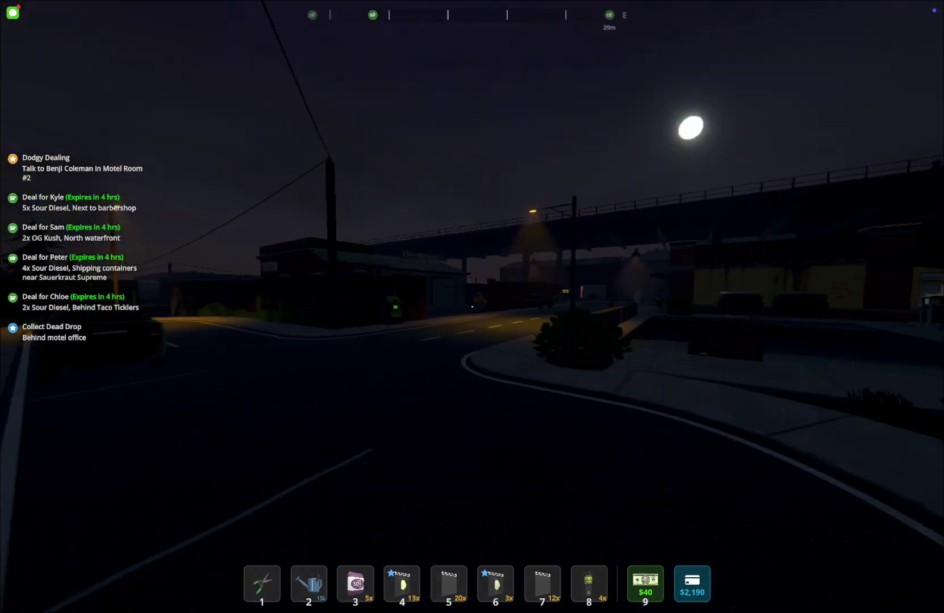
key(w)
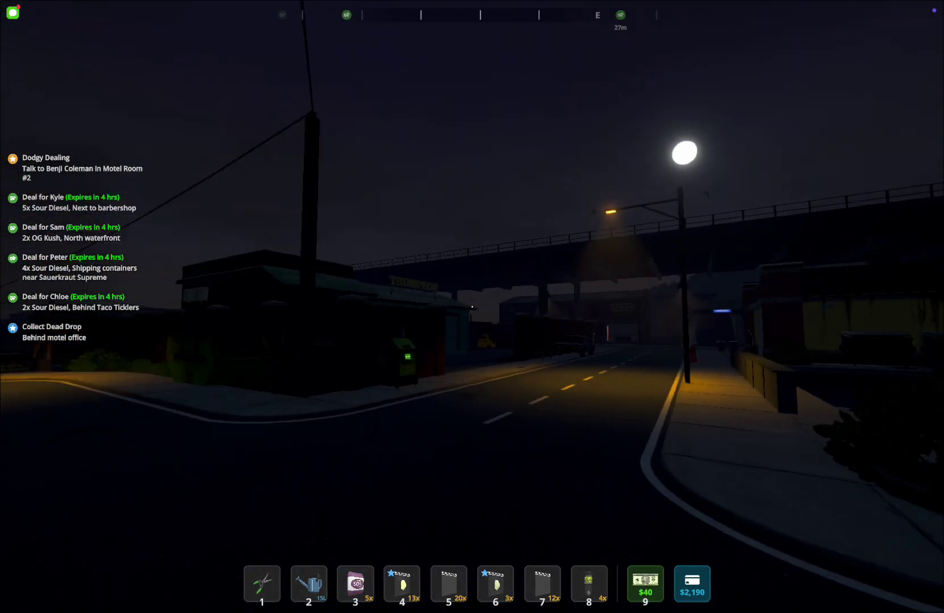
key(Escape)
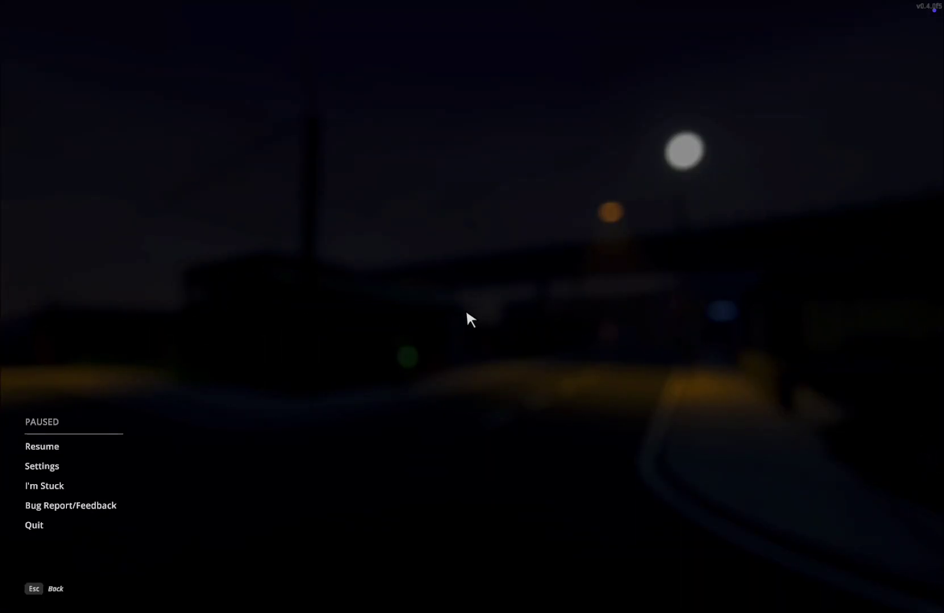